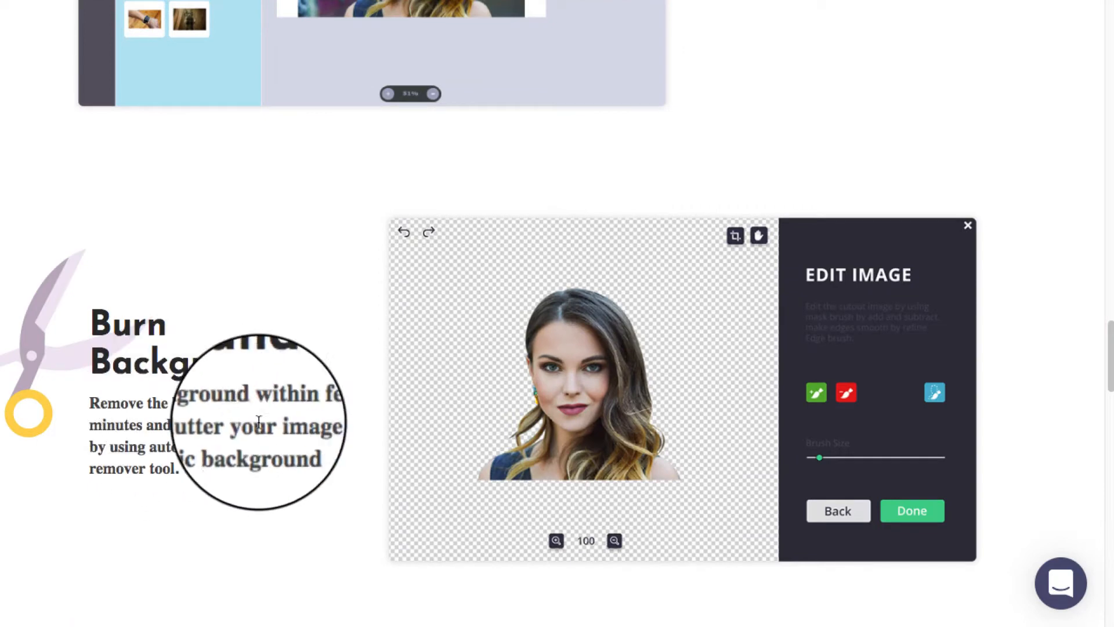
Review the Picmaker homepage sections on uploading images, burning backgrounds, the sticker effect and cool backgrounds.
scroll(383, 403, down, 6)
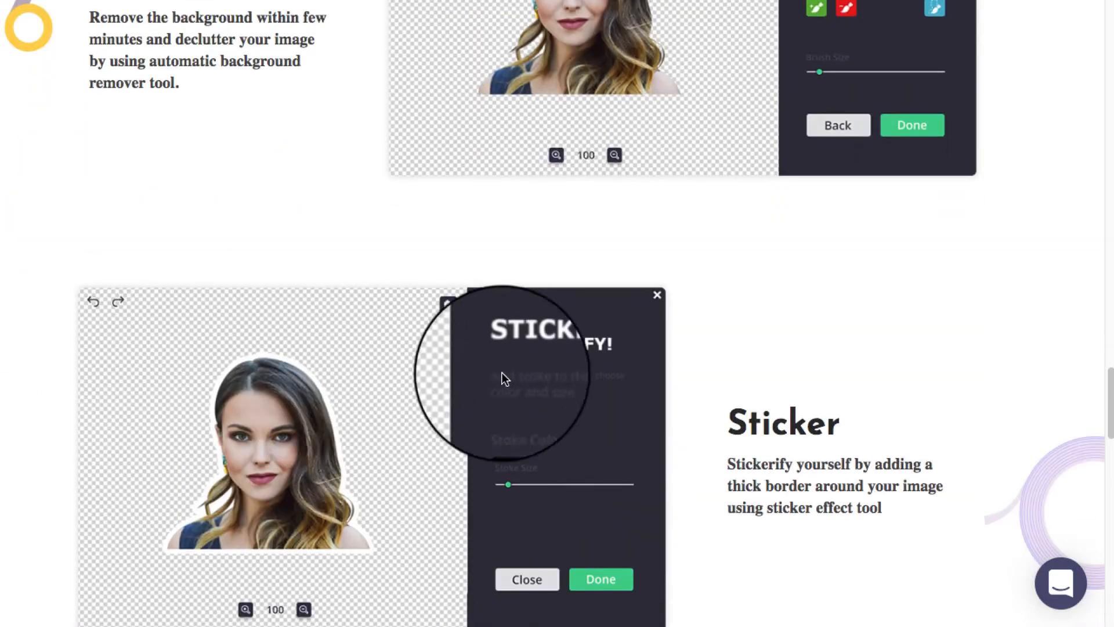
scroll(516, 365, down, 1)
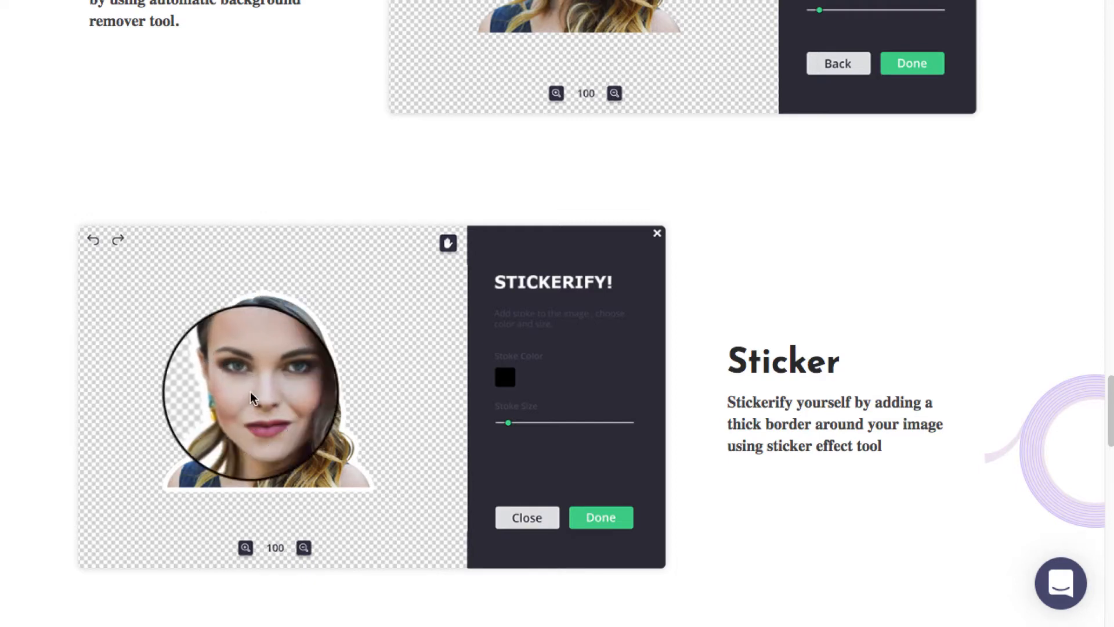
scroll(404, 376, down, 1)
scroll(429, 383, down, 2)
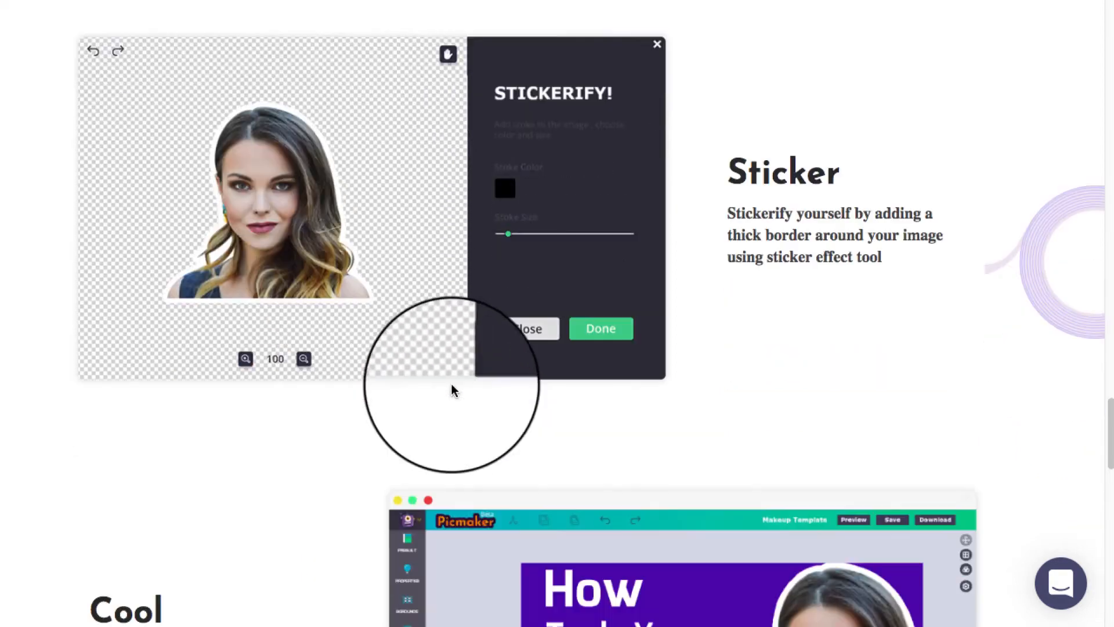
scroll(368, 415, down, 1)
scroll(290, 420, down, 3)
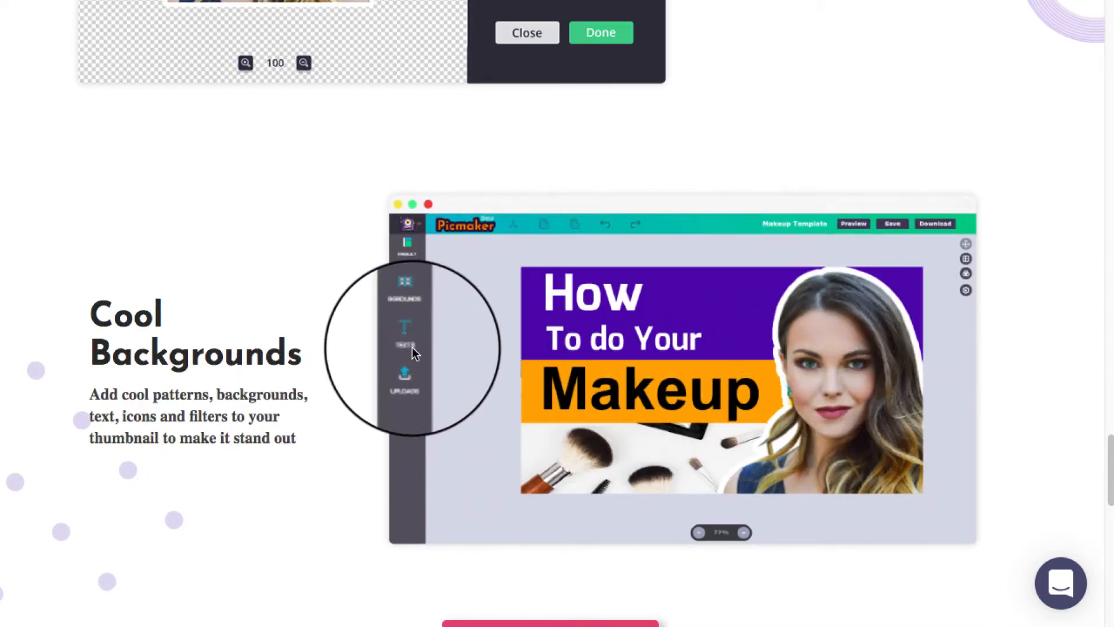
scroll(348, 377, down, 3)
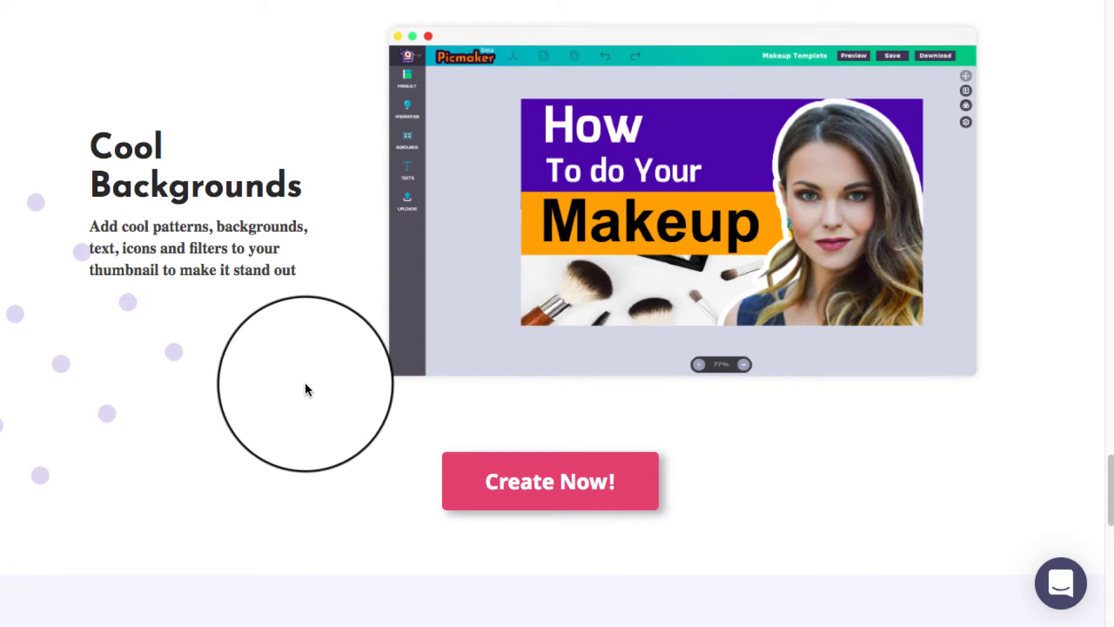
scroll(303, 388, up, 1)
scroll(298, 381, up, 12)
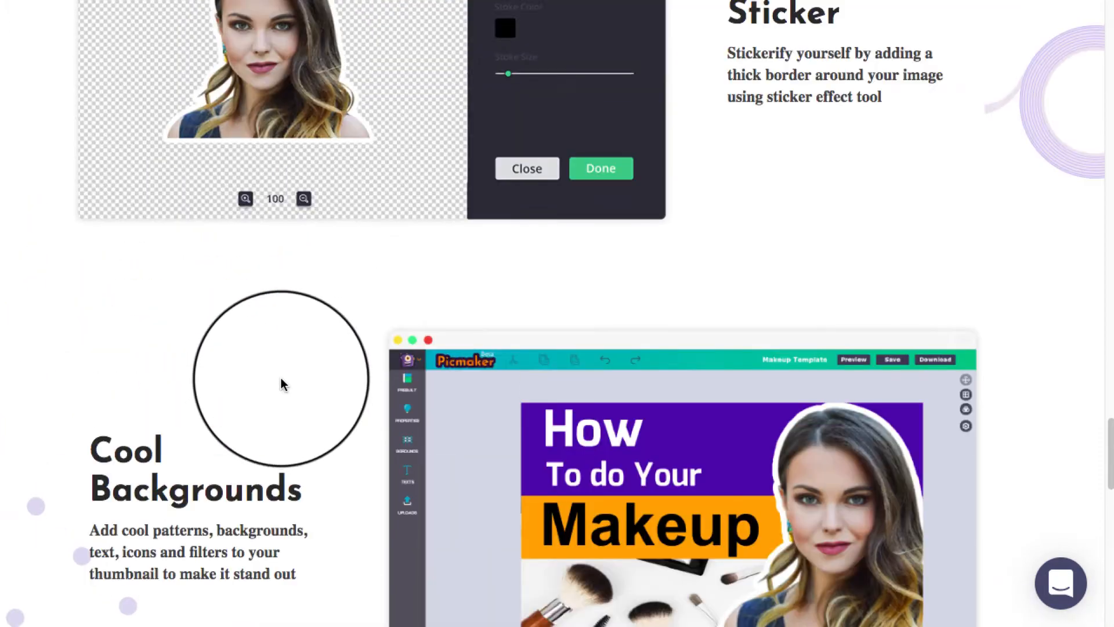
scroll(350, 164, up, 7)
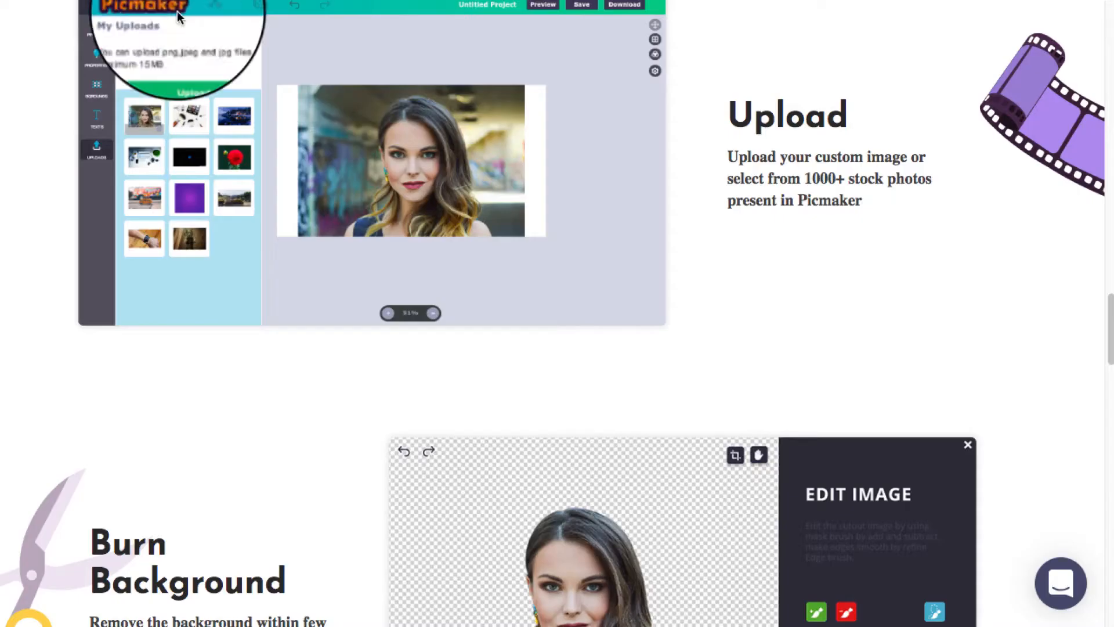
scroll(532, 267, down, 20)
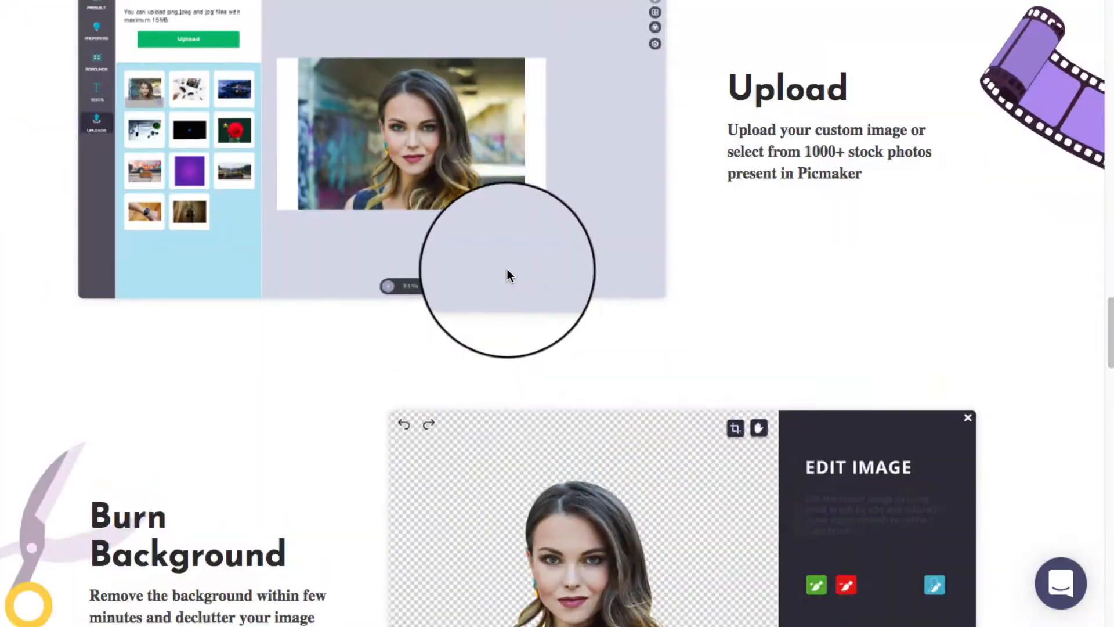
scroll(507, 273, down, 15)
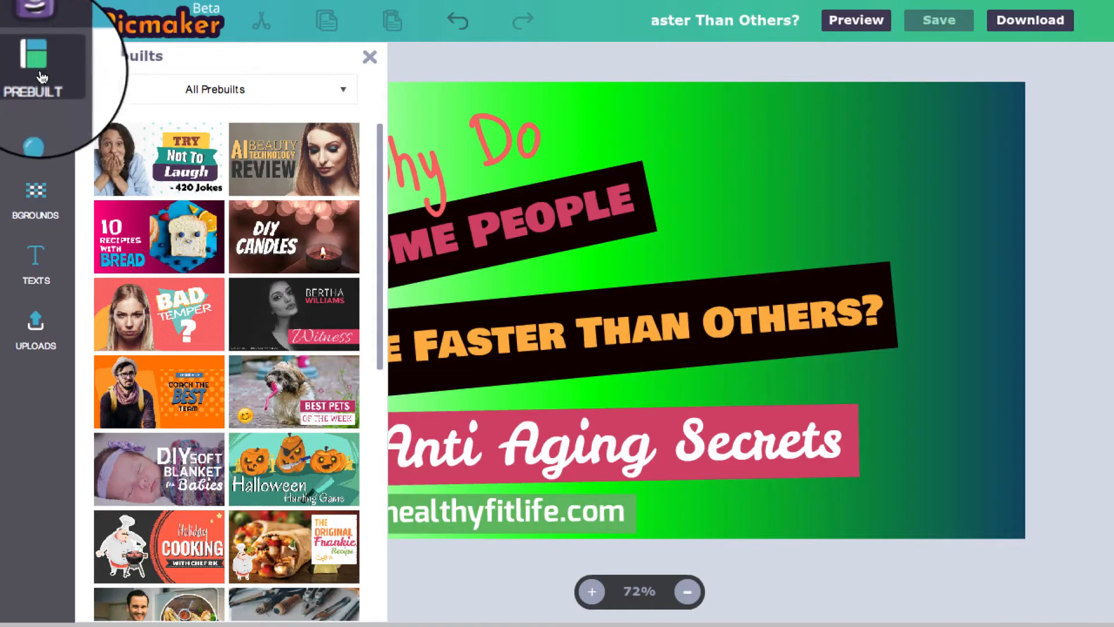
Filter the prebuilt templates by the Motivational category and restore the All Prebuilts selection.
click(340, 91)
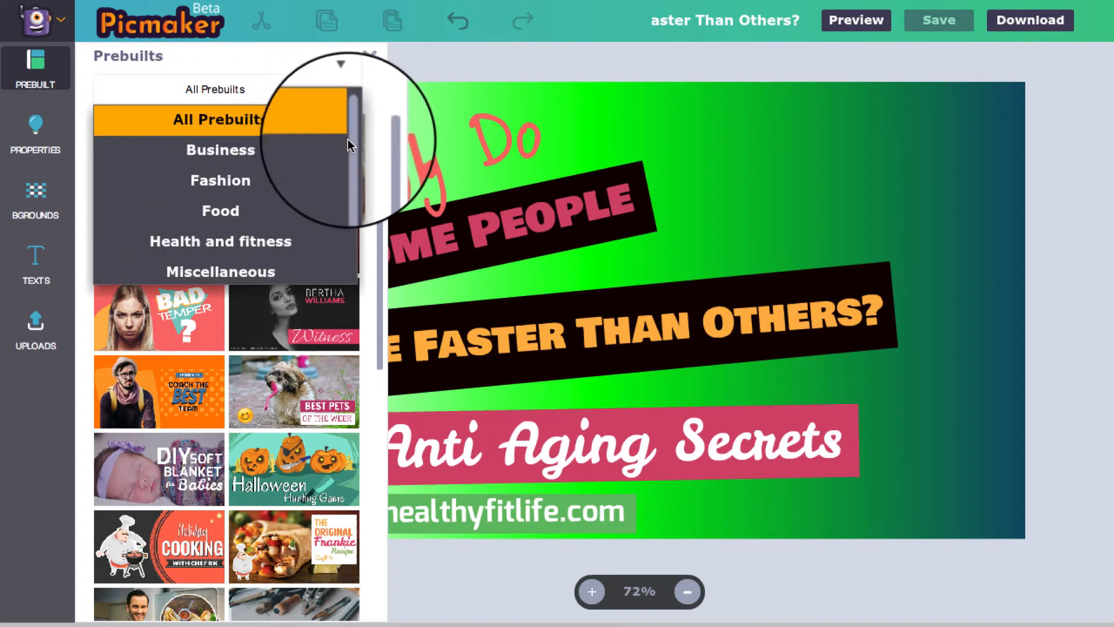
scroll(348, 145, down, 3)
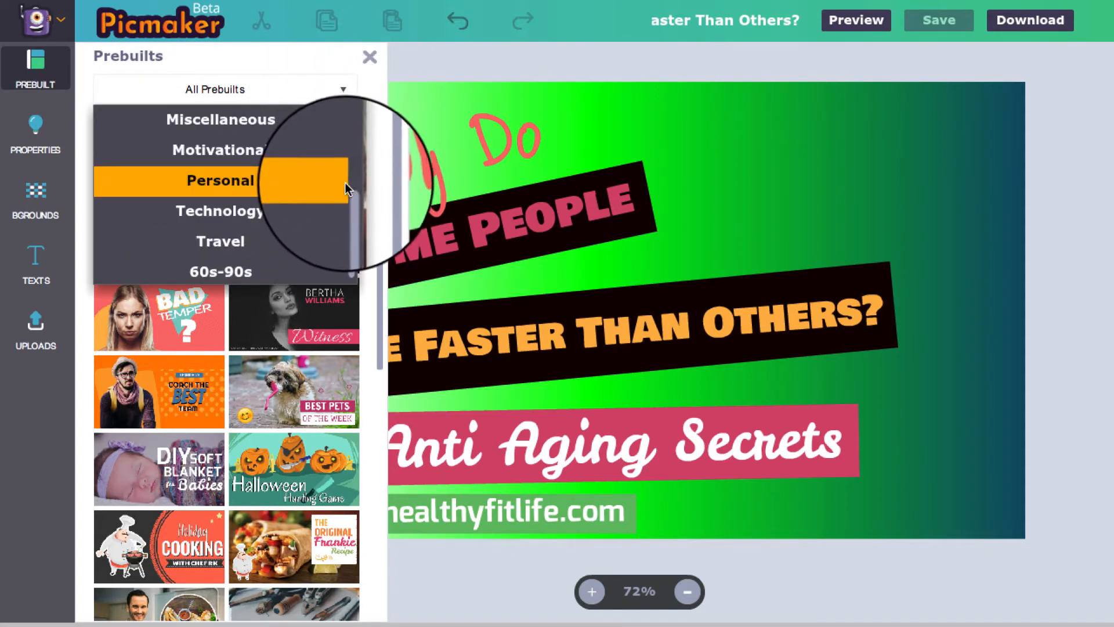
click(271, 161)
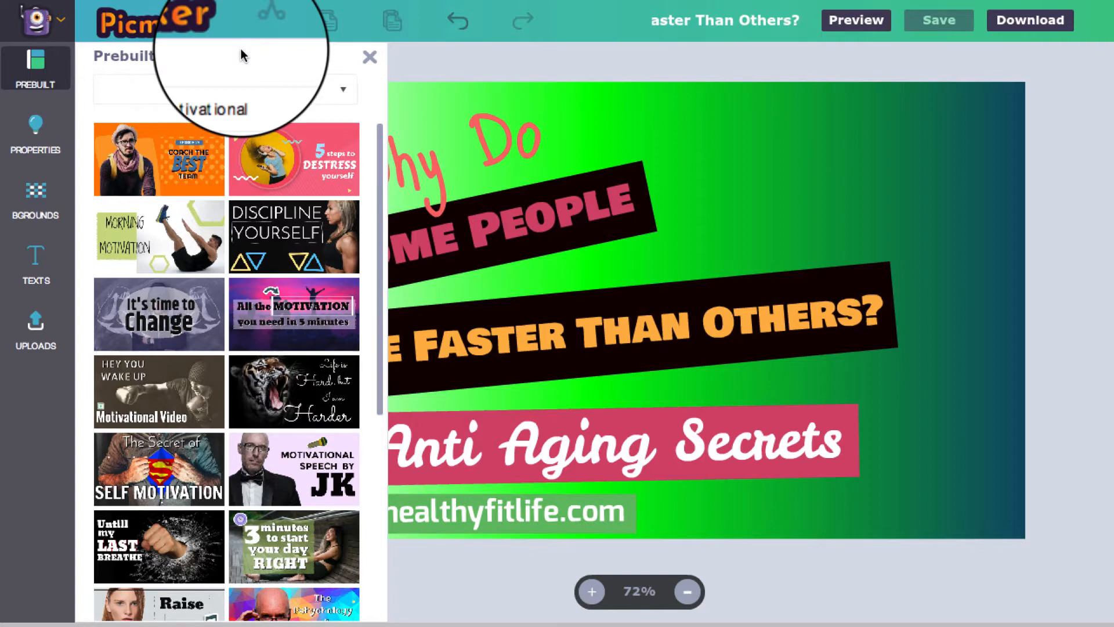
click(241, 49)
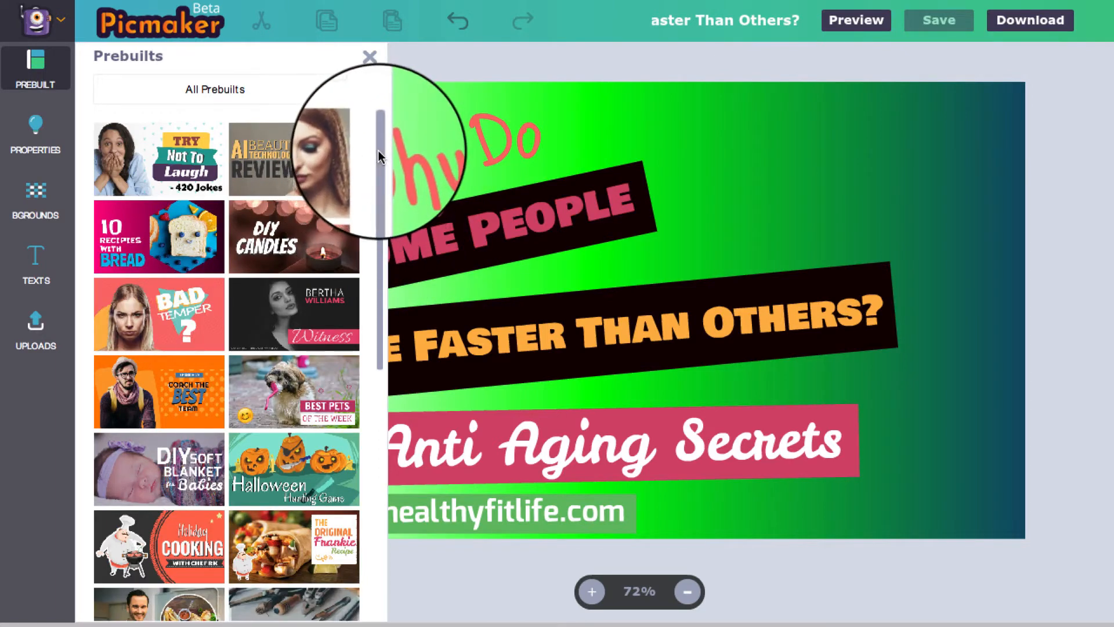
Browse the full collection of prebuilt thumbnail templates across all categories.
scroll(378, 151, down, 1)
scroll(375, 165, down, 6)
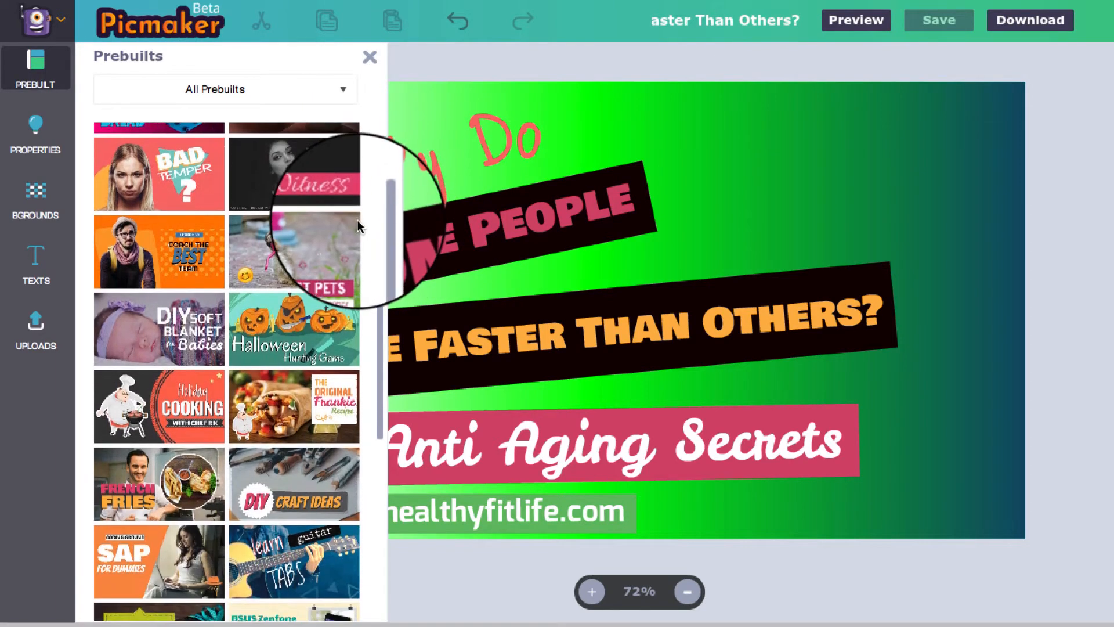
scroll(346, 348, down, 3)
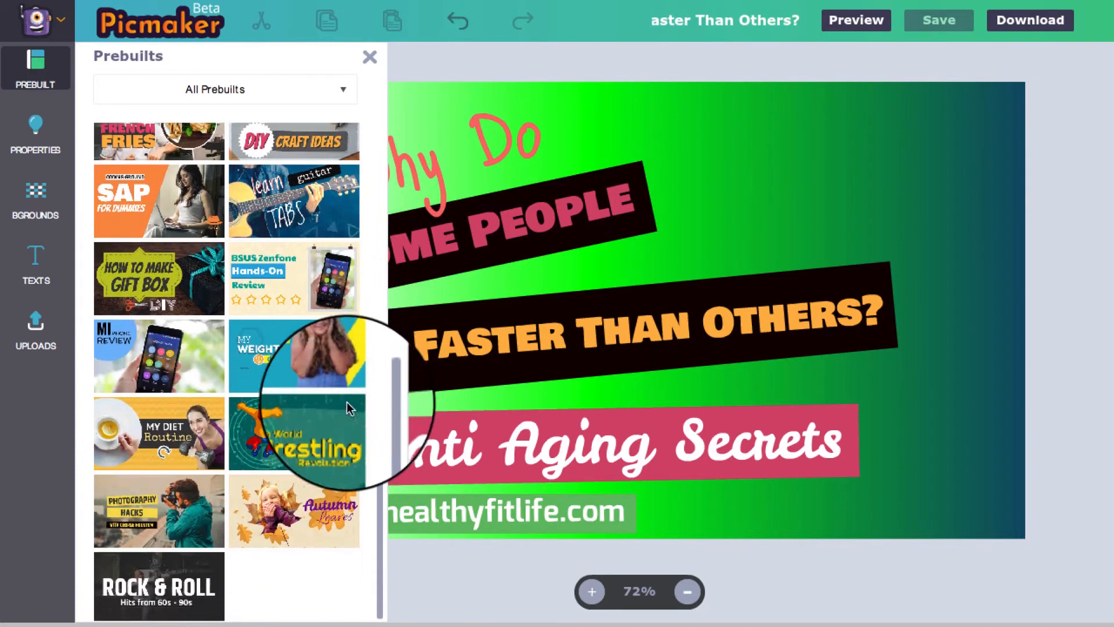
scroll(308, 380, down, 2)
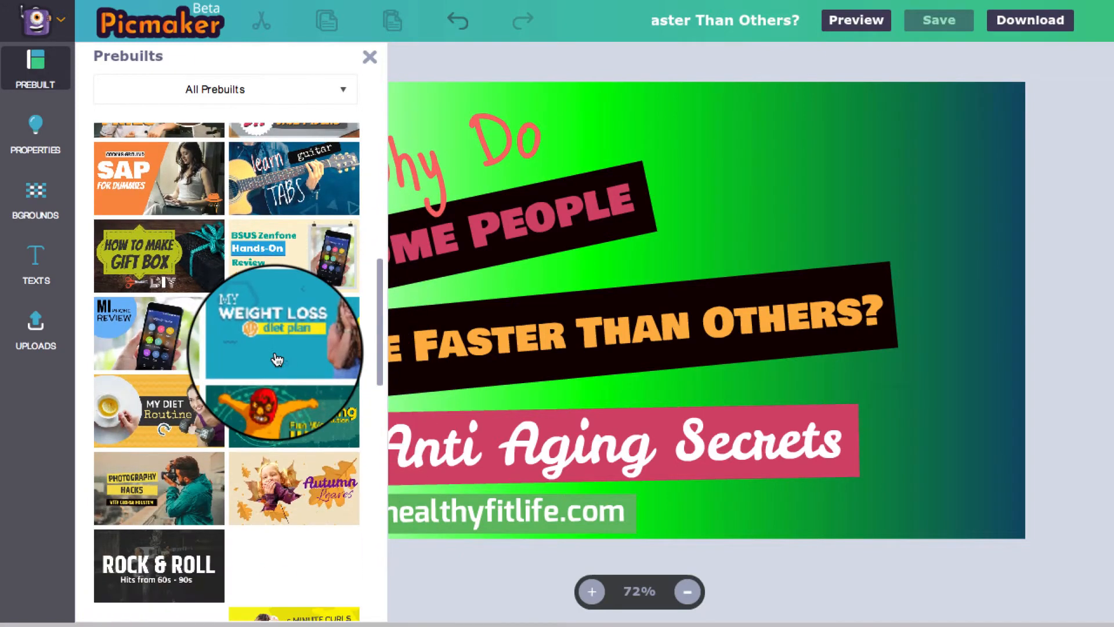
scroll(323, 371, down, 6)
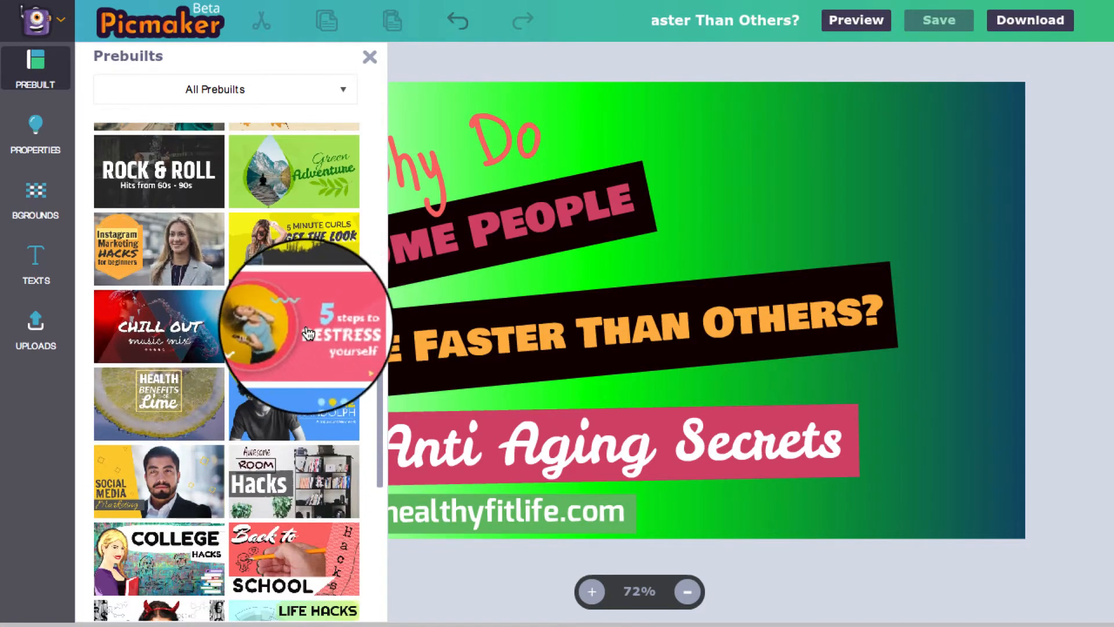
scroll(293, 348, down, 2)
scroll(293, 340, down, 4)
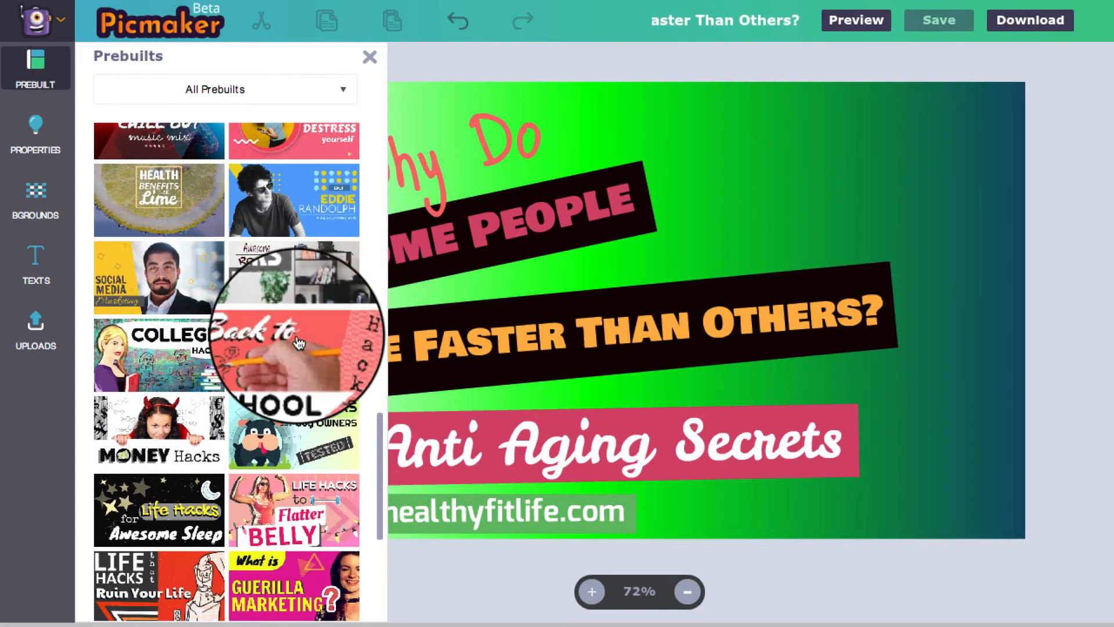
scroll(301, 345, down, 4)
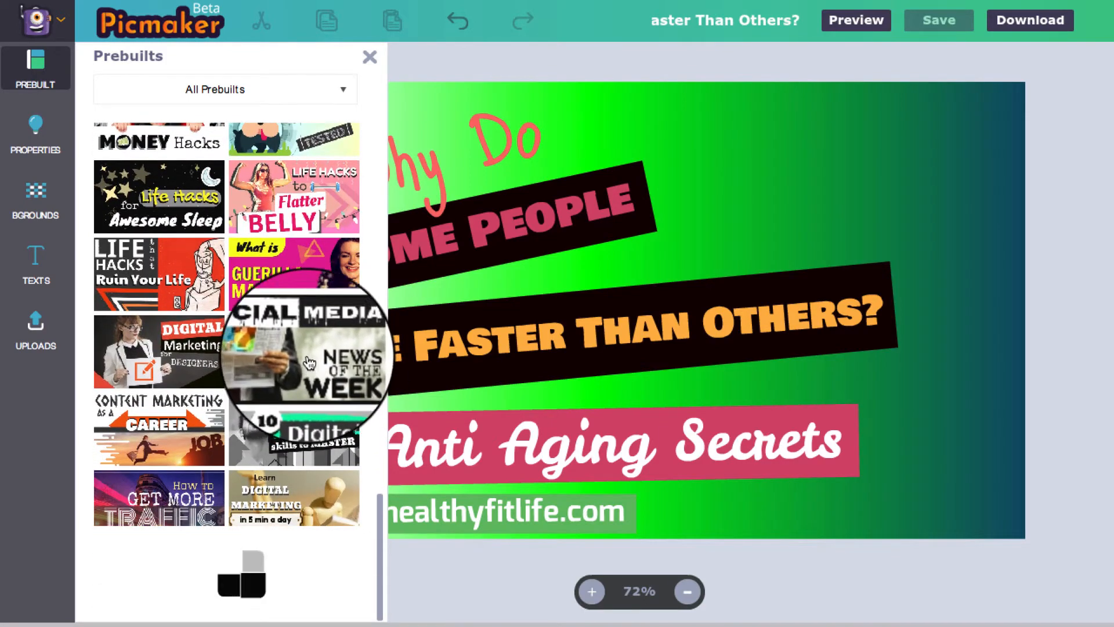
scroll(317, 371, down, 2)
scroll(332, 366, down, 4)
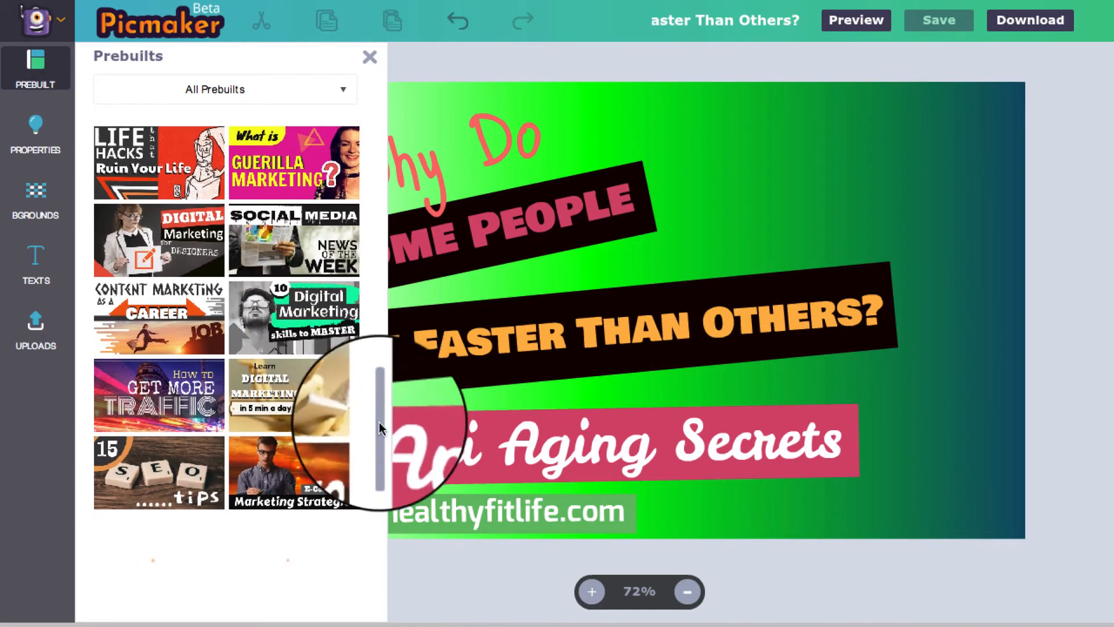
drag(383, 455, 380, 593)
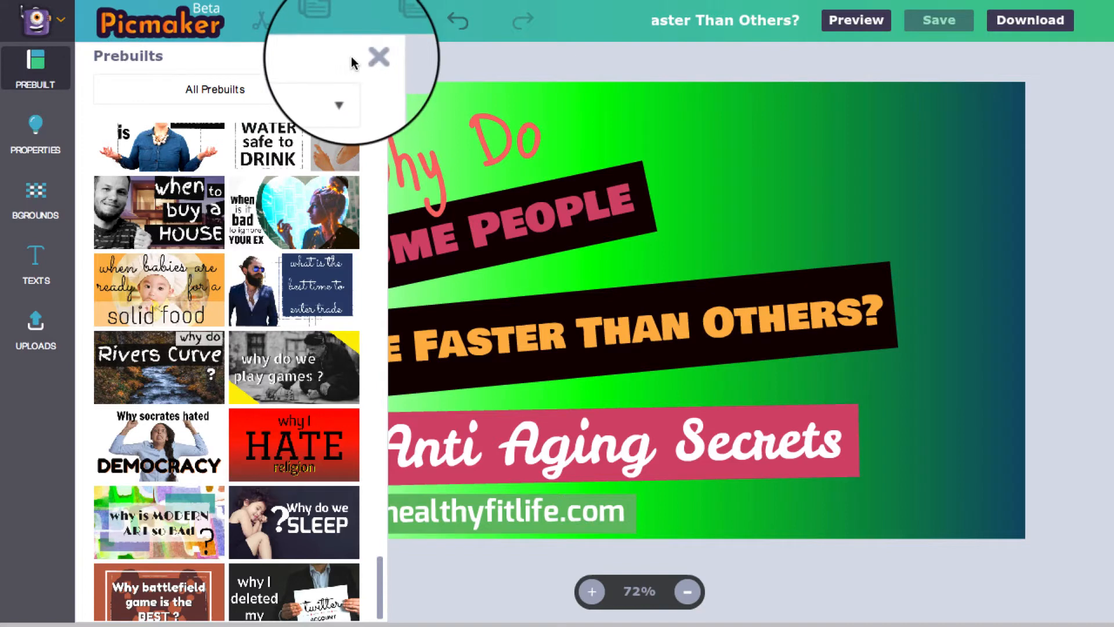
Look over the design element categories and the gradient and solid color choices for backgrounds.
click(43, 121)
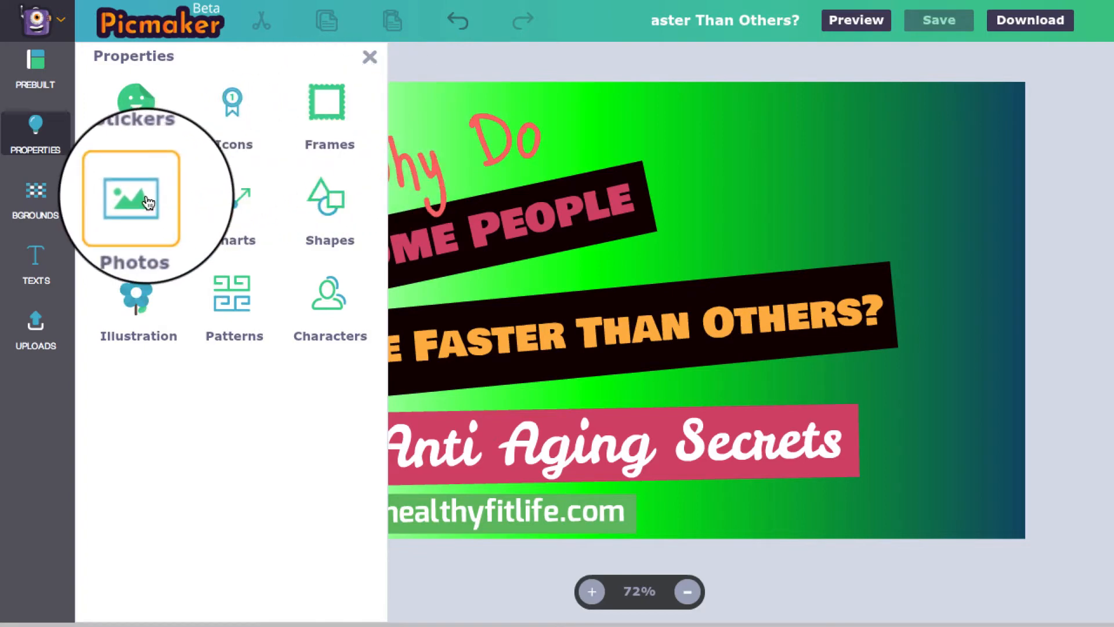
click(56, 205)
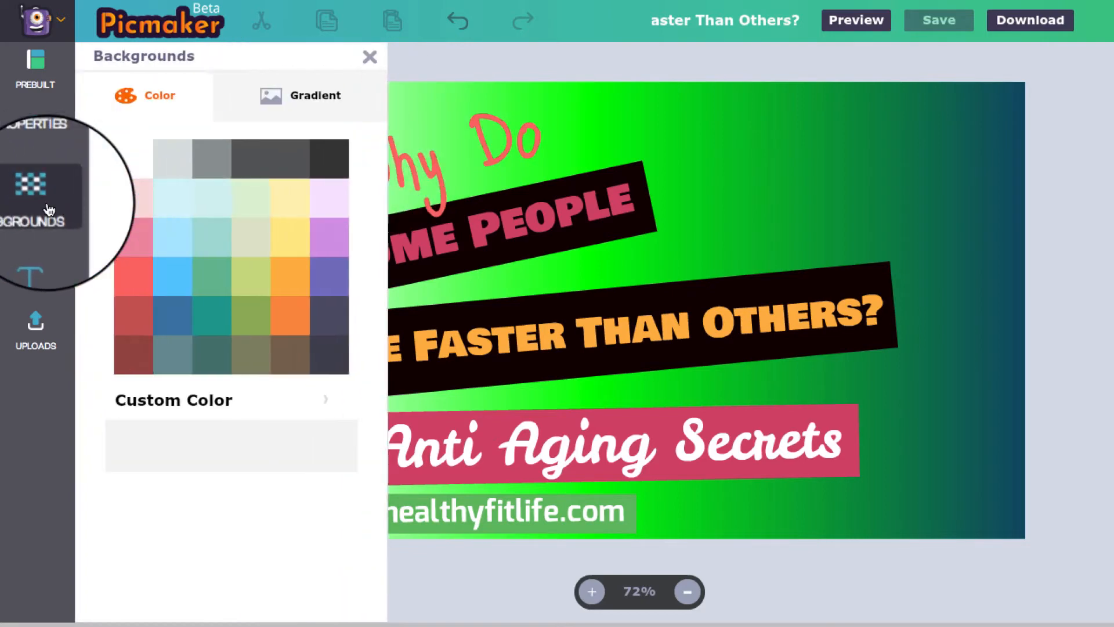
click(314, 101)
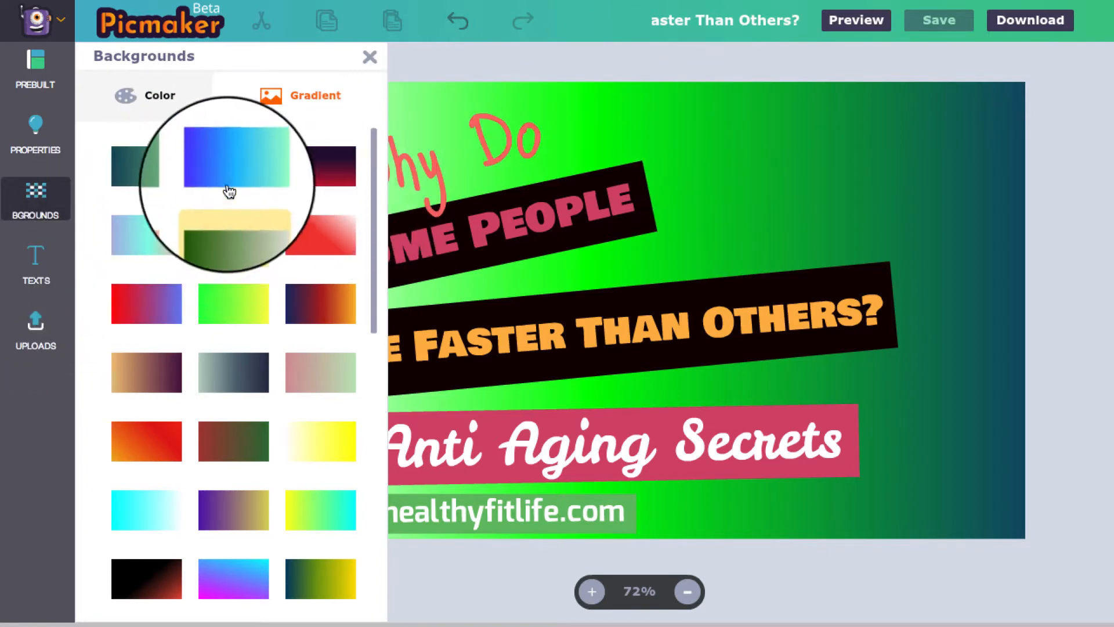
click(170, 101)
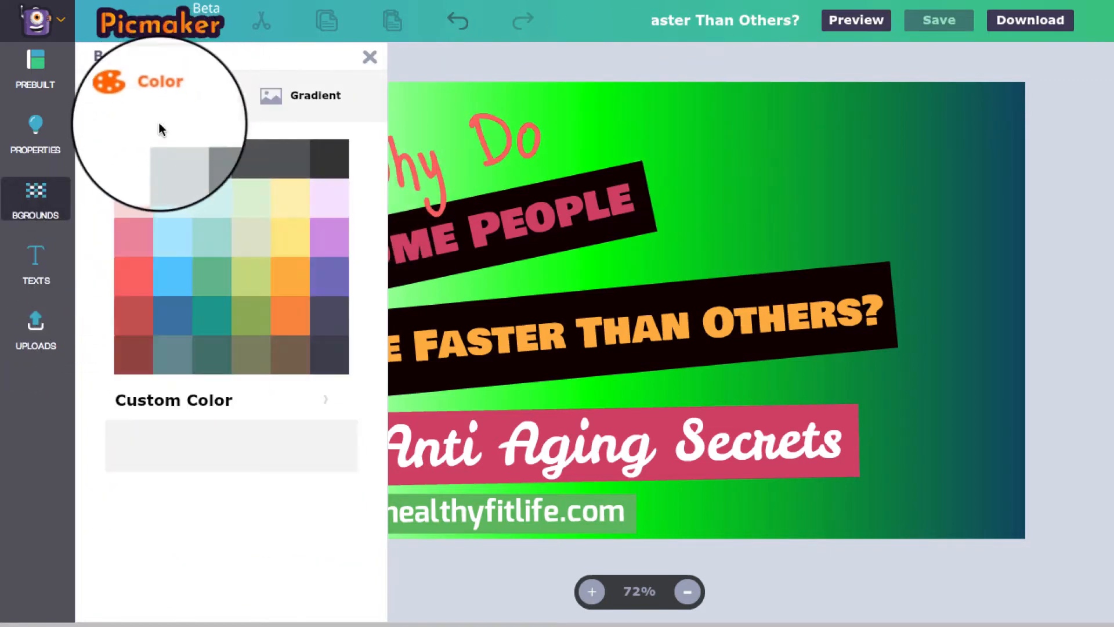
Browse the available text title styles and ready-made text designs.
click(36, 268)
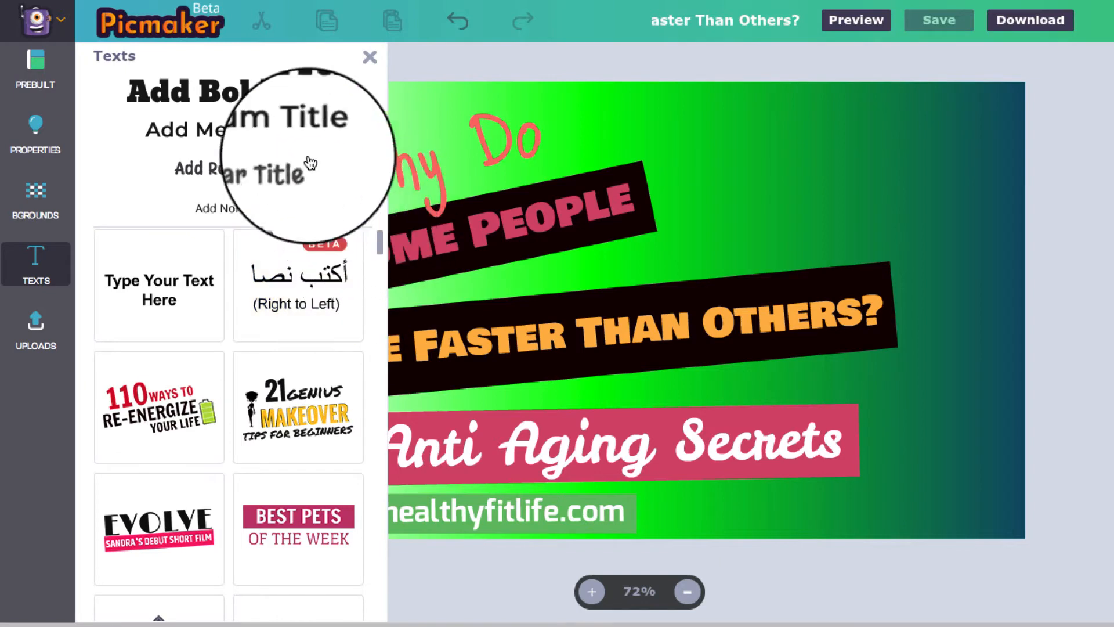
scroll(286, 331, down, 5)
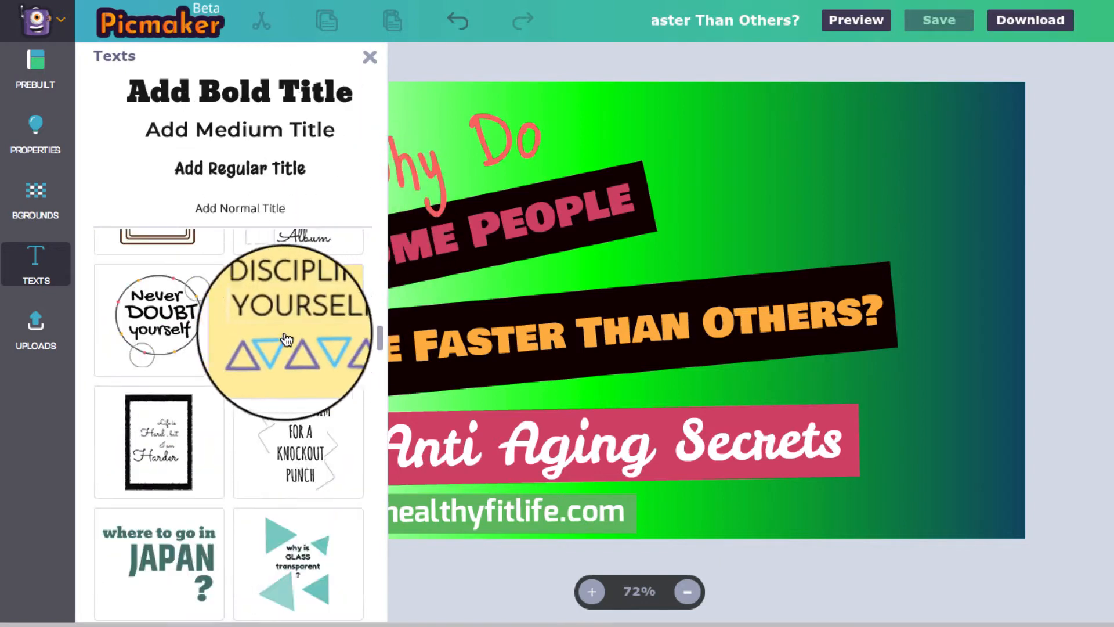
scroll(286, 340, up, 5)
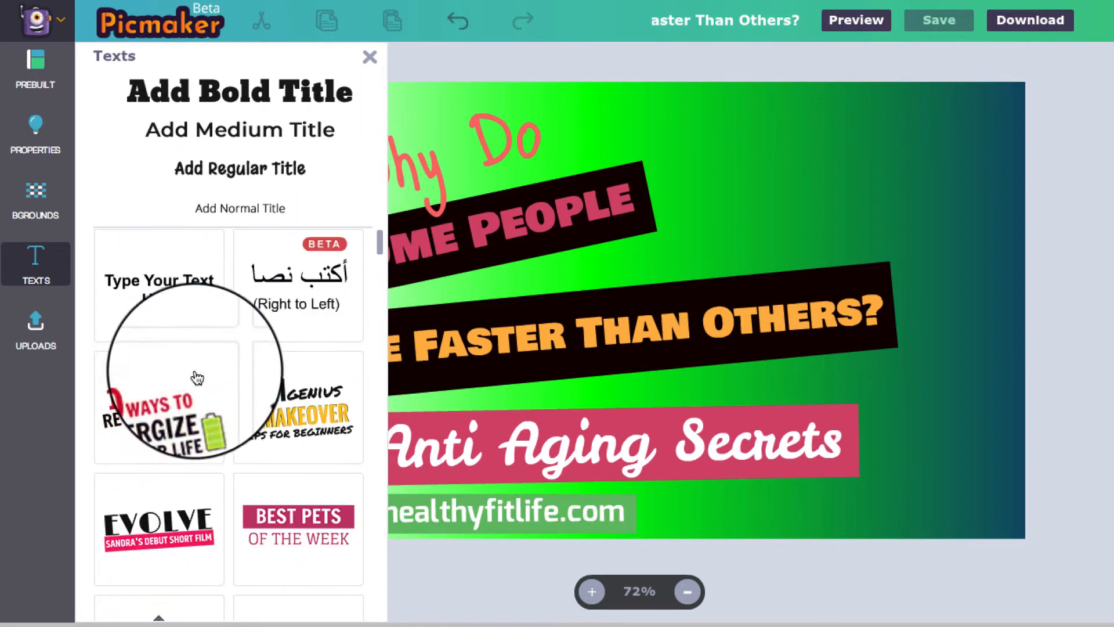
scroll(249, 342, down, 10)
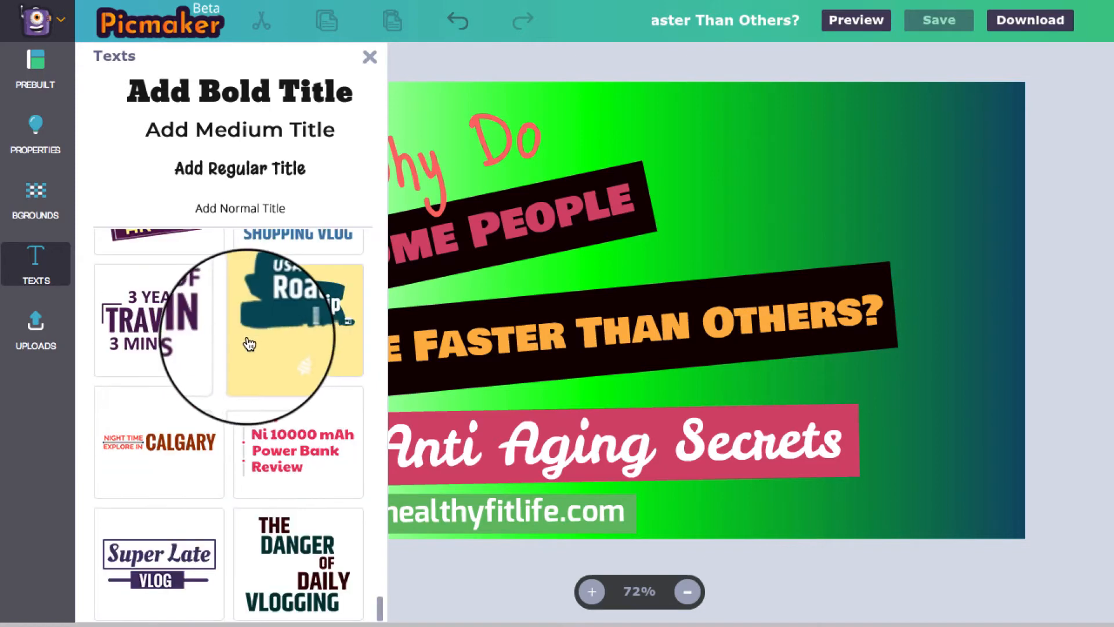
scroll(250, 345, up, 10)
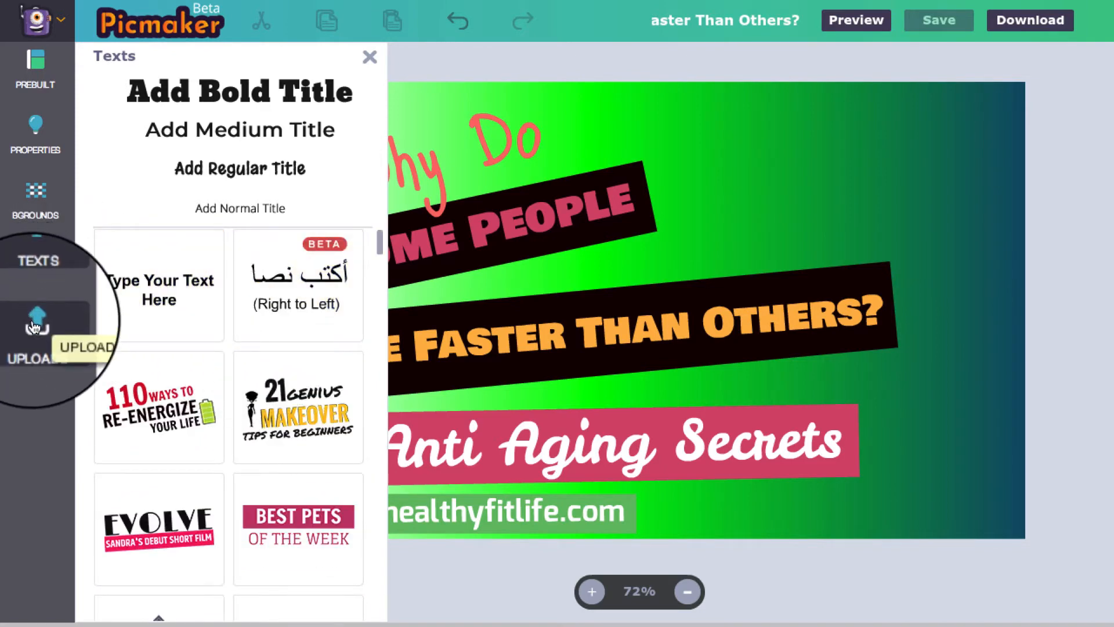
Browse the stock photo library among the design elements.
click(41, 135)
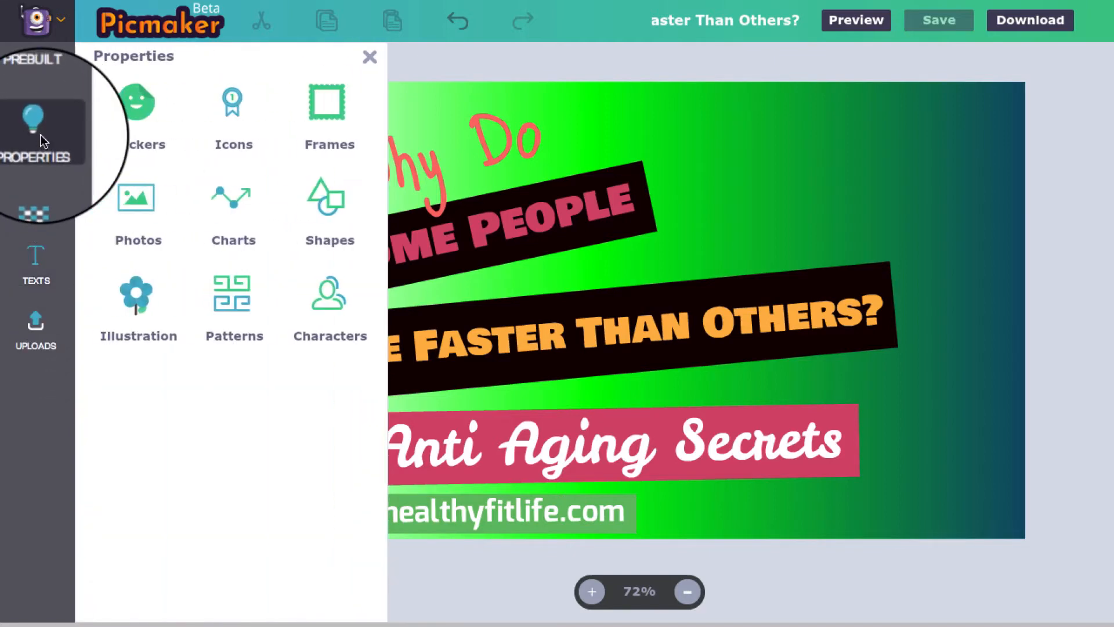
click(133, 204)
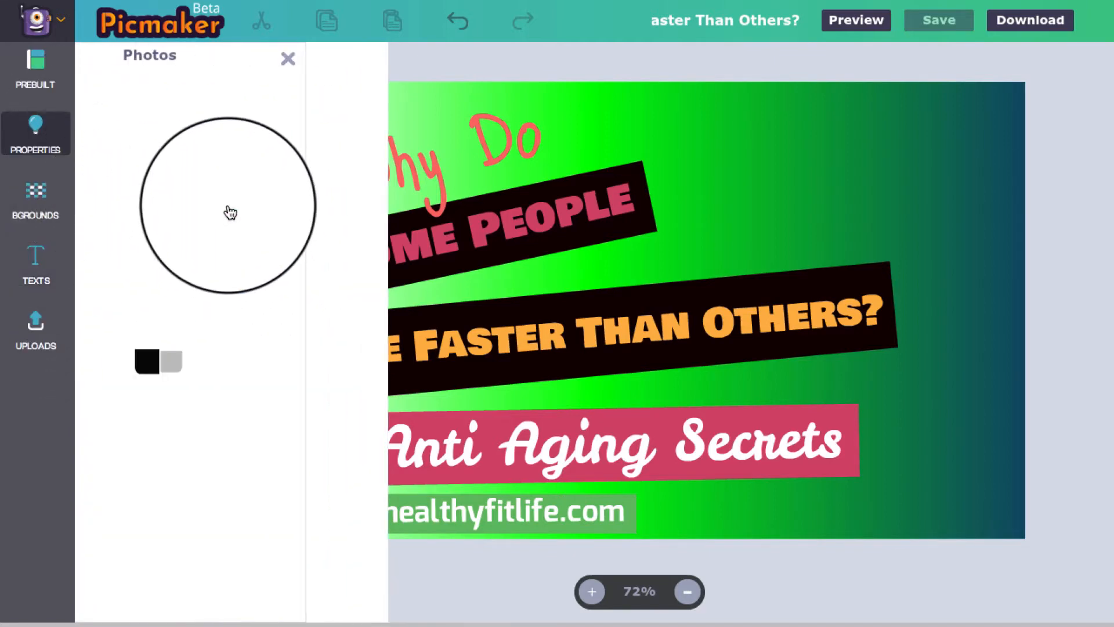
scroll(354, 258, down, 4)
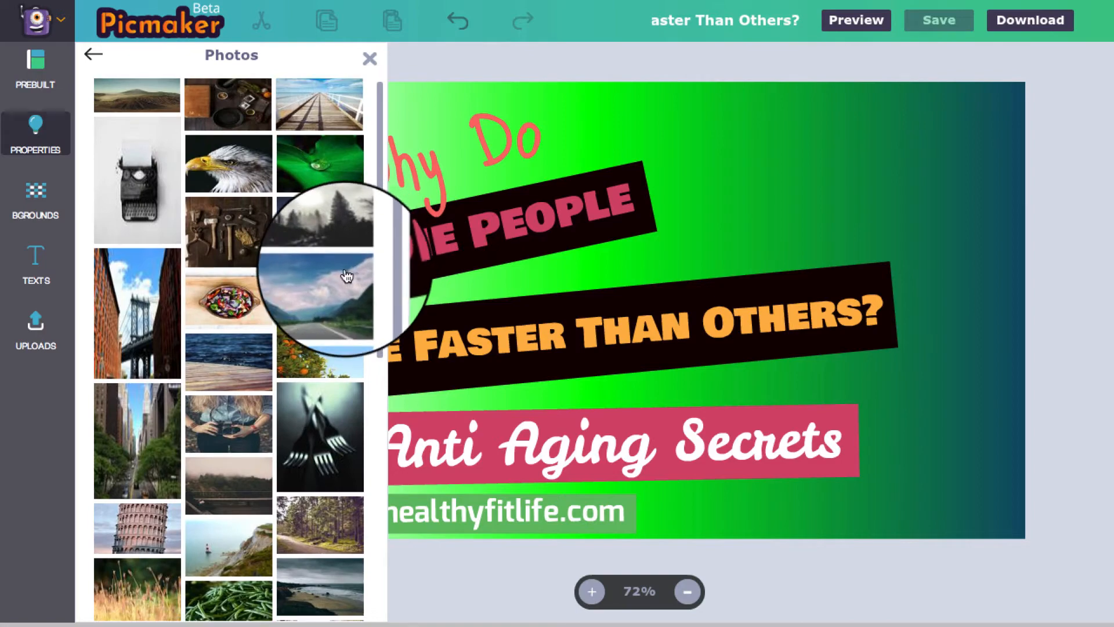
scroll(339, 253, down, 3)
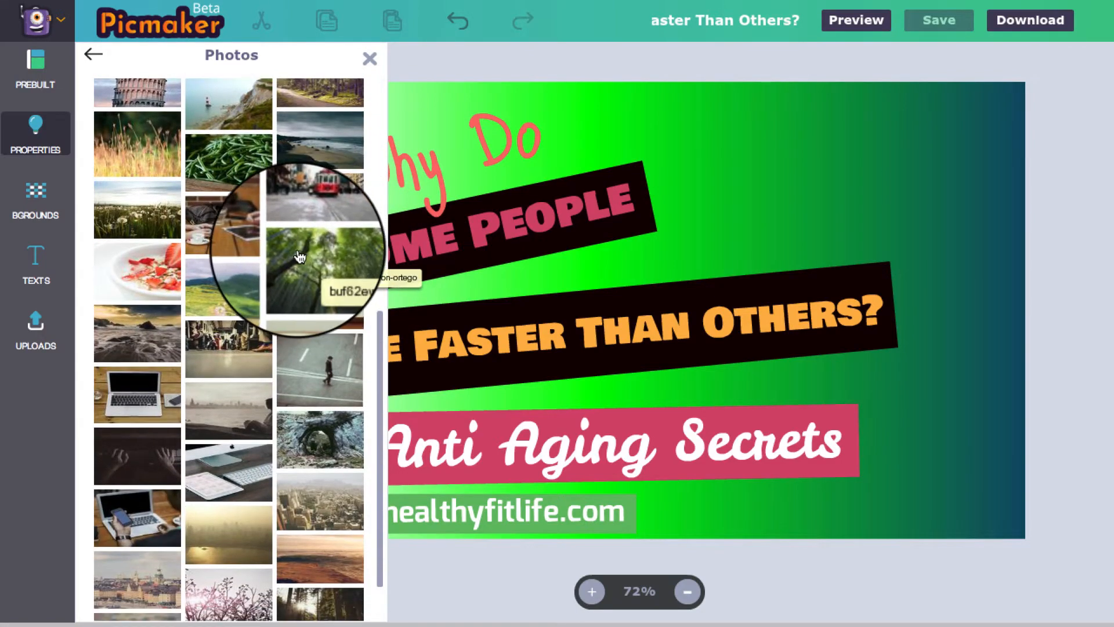
scroll(308, 232, up, 5)
scroll(315, 197, up, 3)
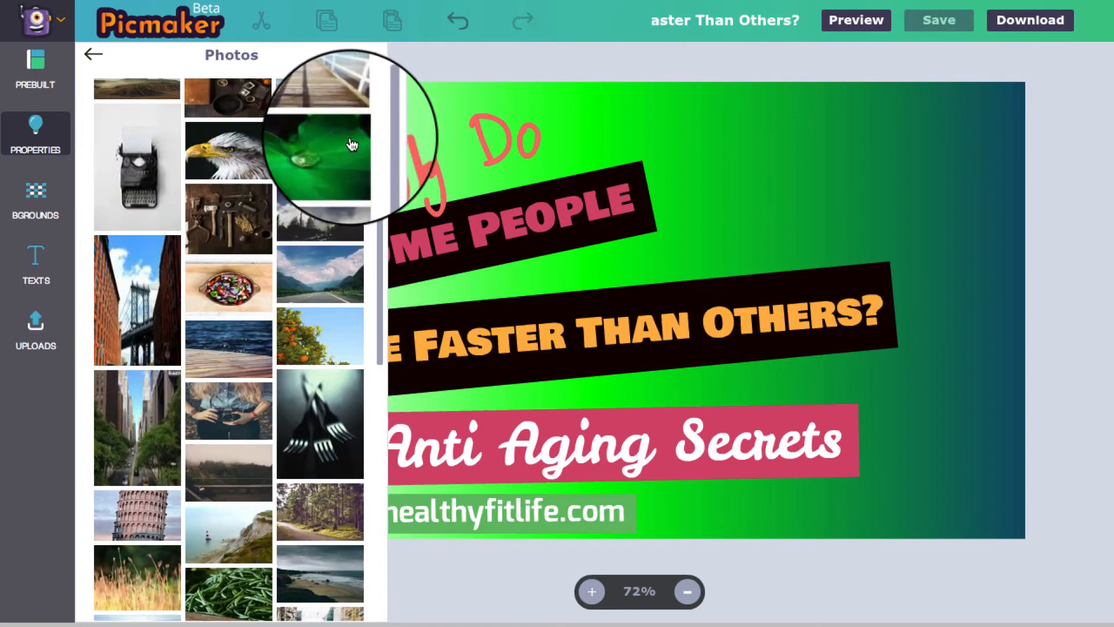
Reopen the stock photos among the design elements and look further through the collection.
click(366, 61)
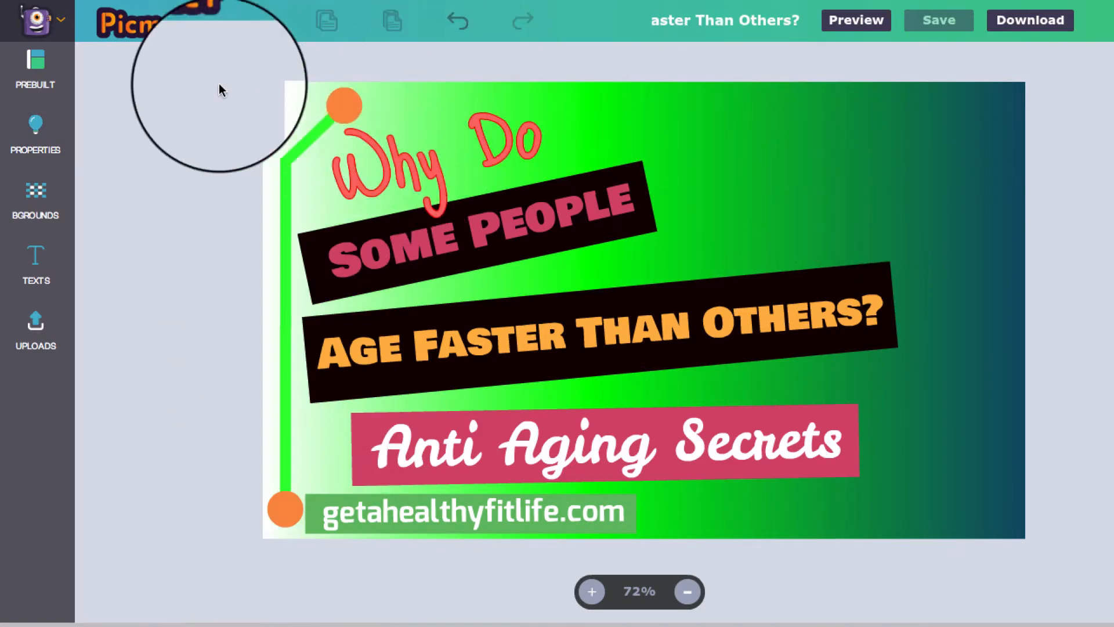
click(36, 143)
click(135, 199)
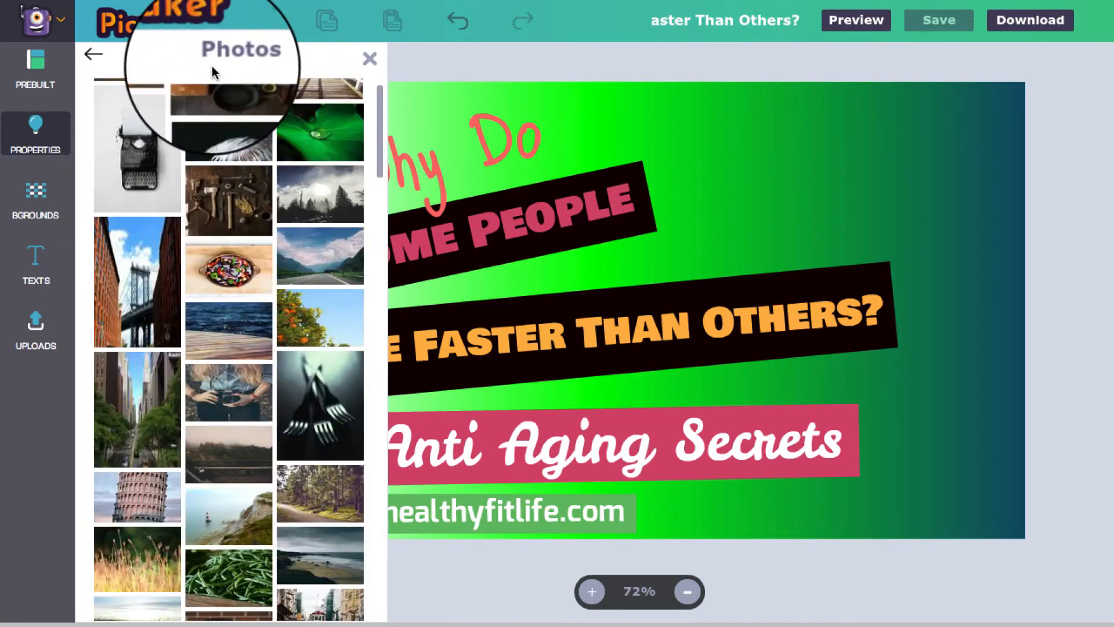
scroll(198, 110, down, 2)
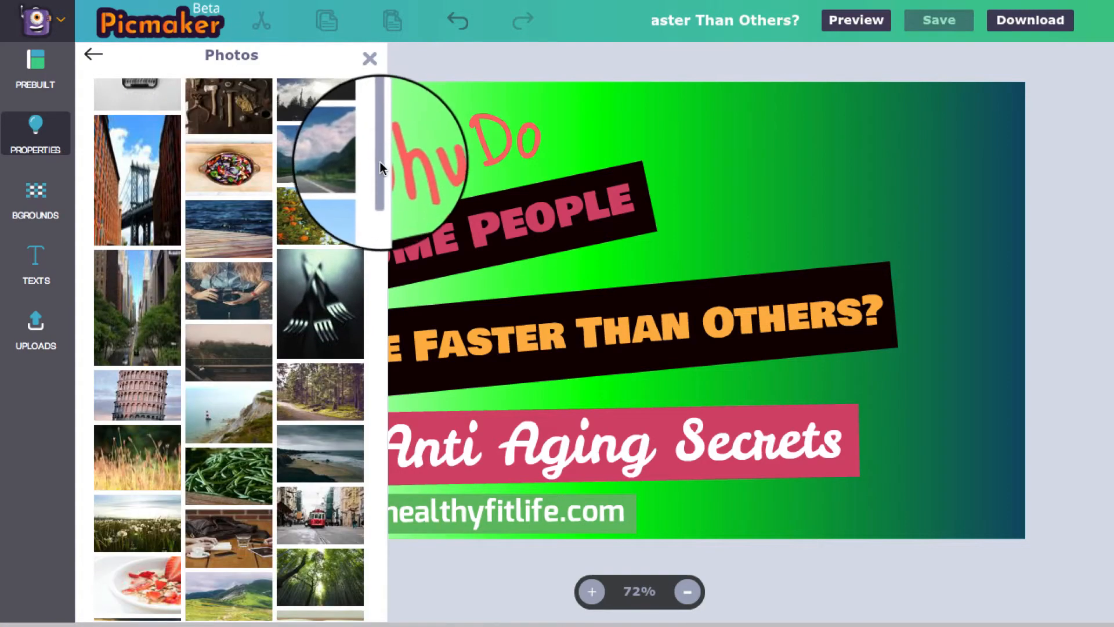
drag(379, 161, 385, 502)
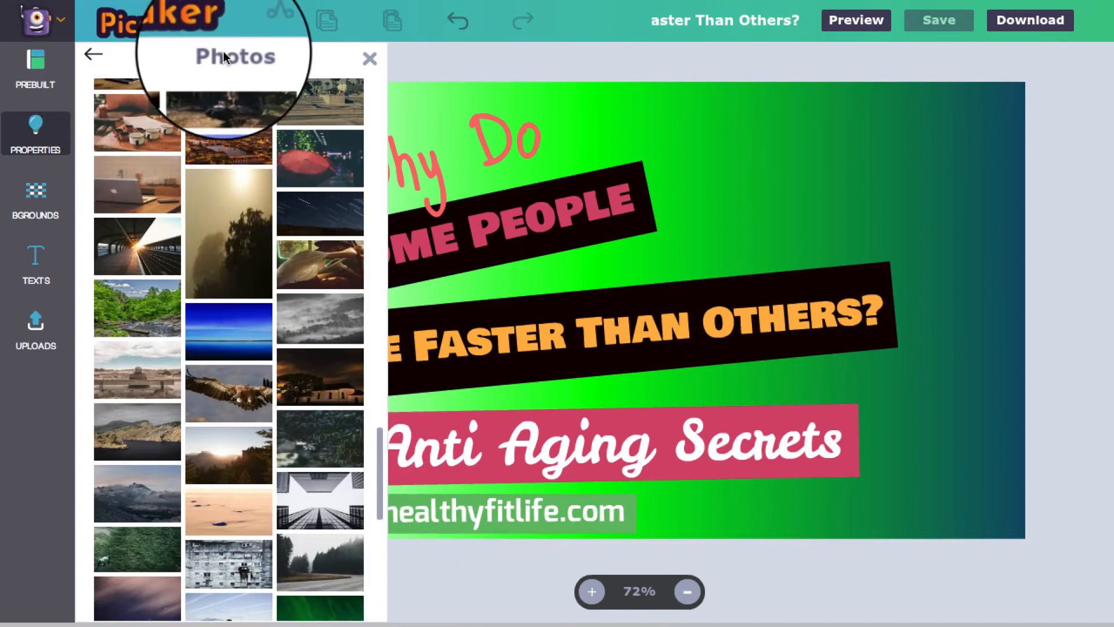
Return to the design element categories and look over the main menu's file and account options.
click(90, 56)
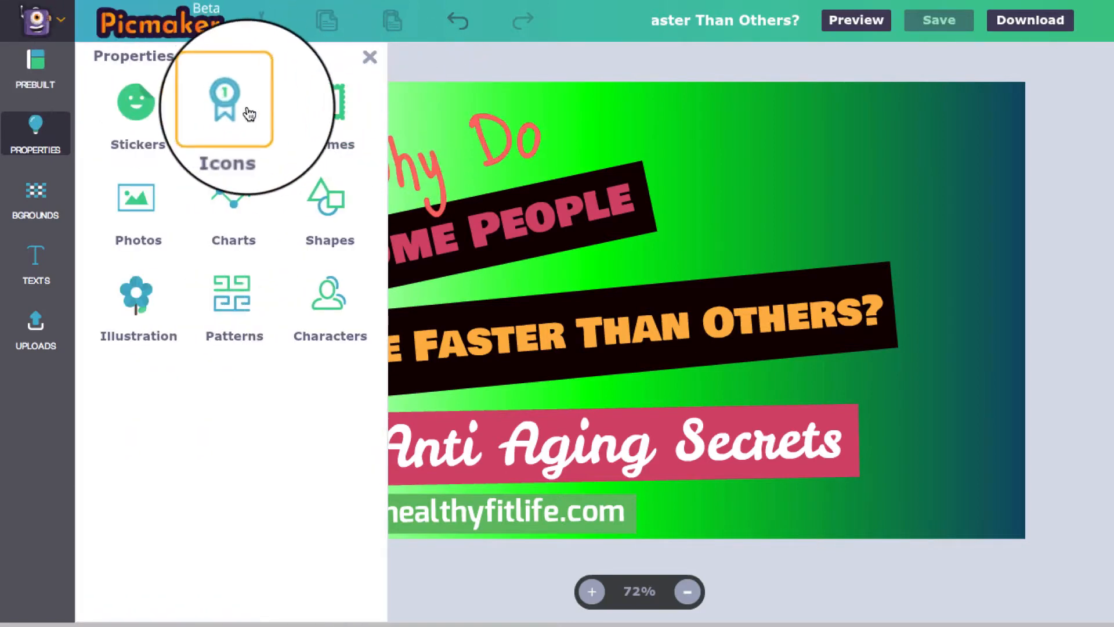
click(57, 18)
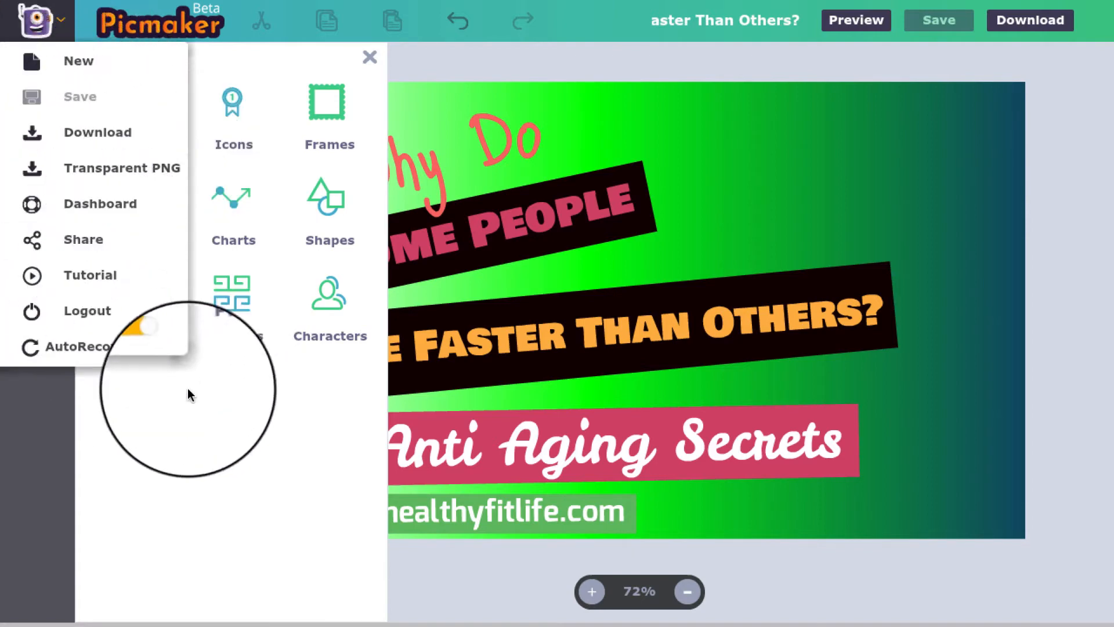
click(265, 415)
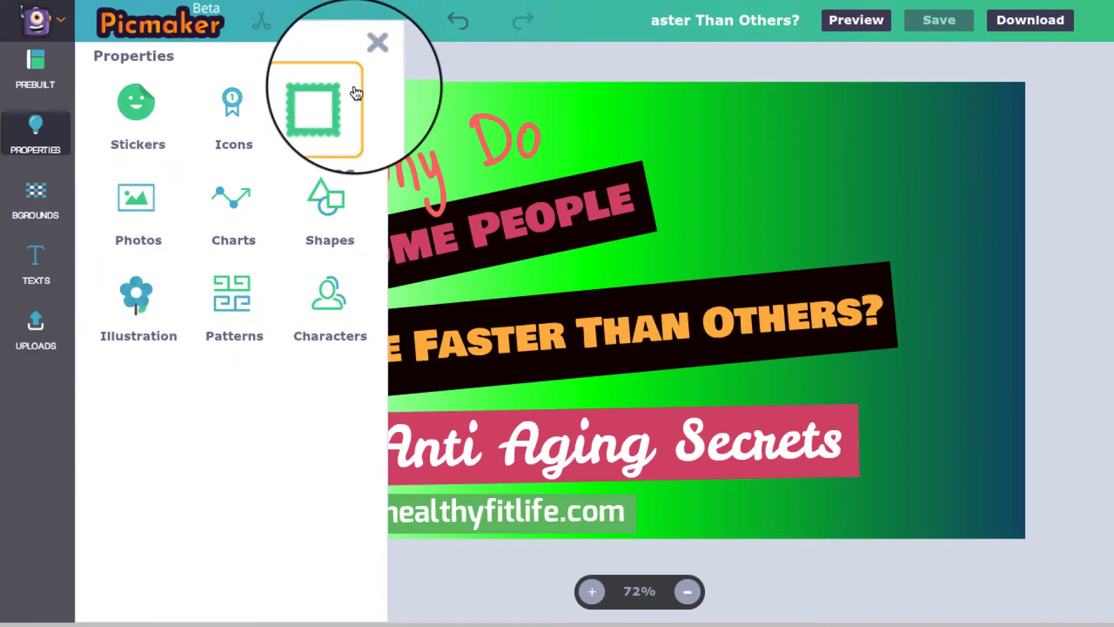
click(369, 55)
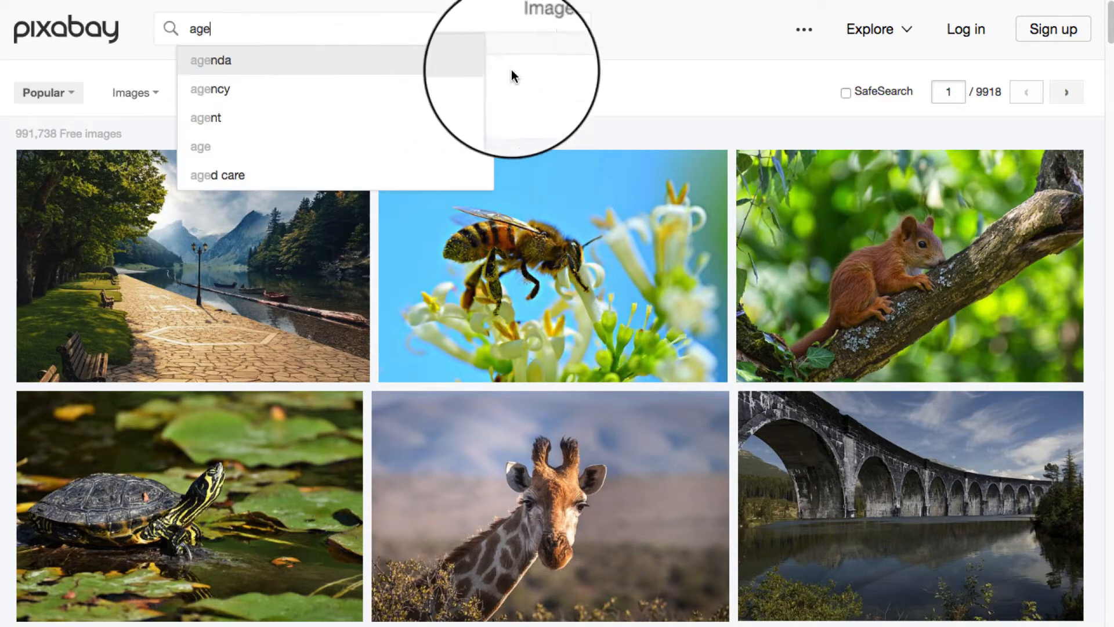
Switch to Pixabay, search its free images for "age" and look through the results.
click(170, 28)
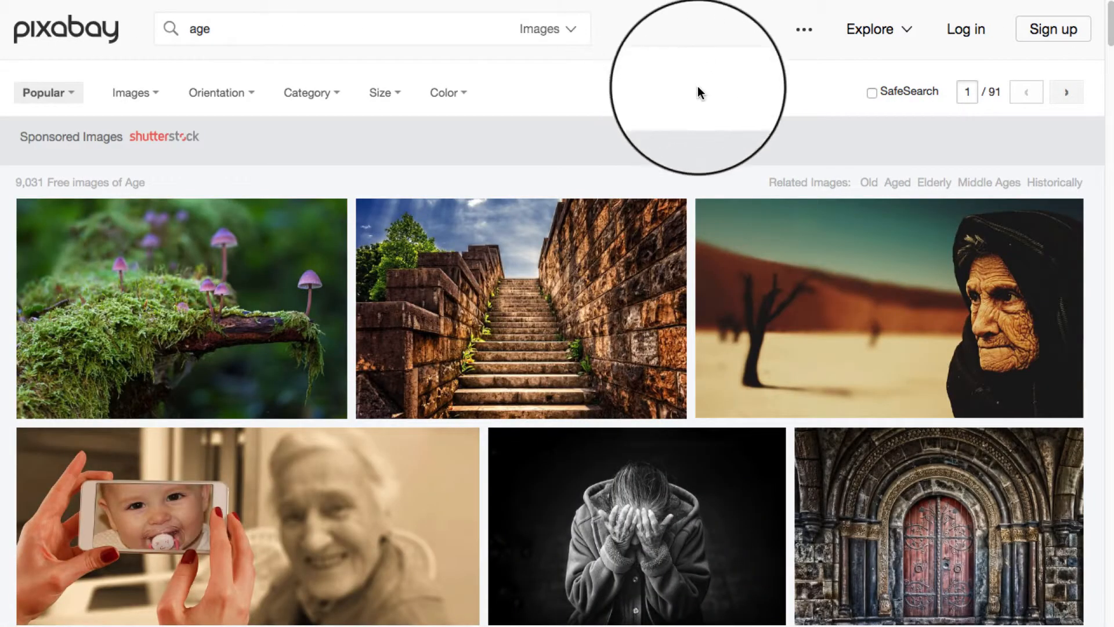
scroll(693, 90, down, 1)
scroll(952, 162, down, 3)
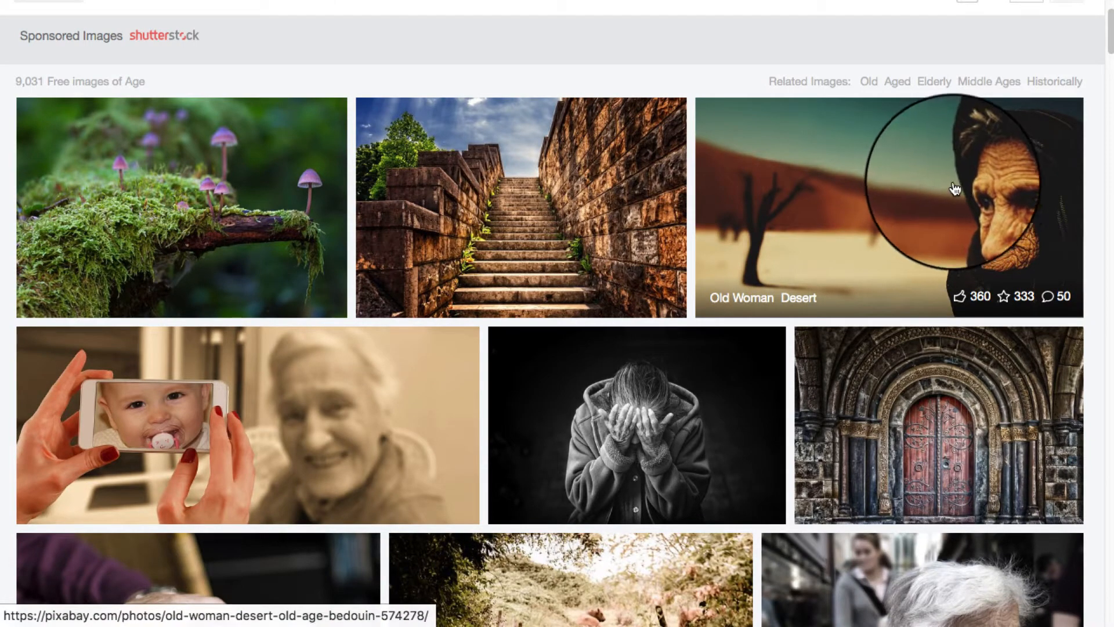
Open the photo of the old woman in the desert and download the free 640×361 JPG version.
click(1048, 216)
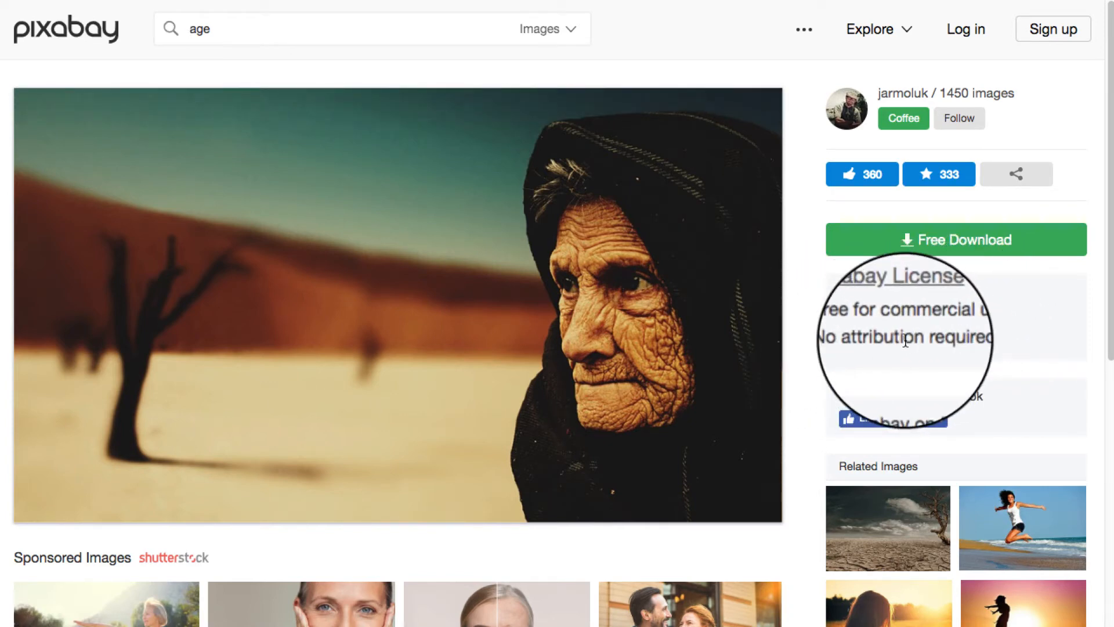
click(946, 248)
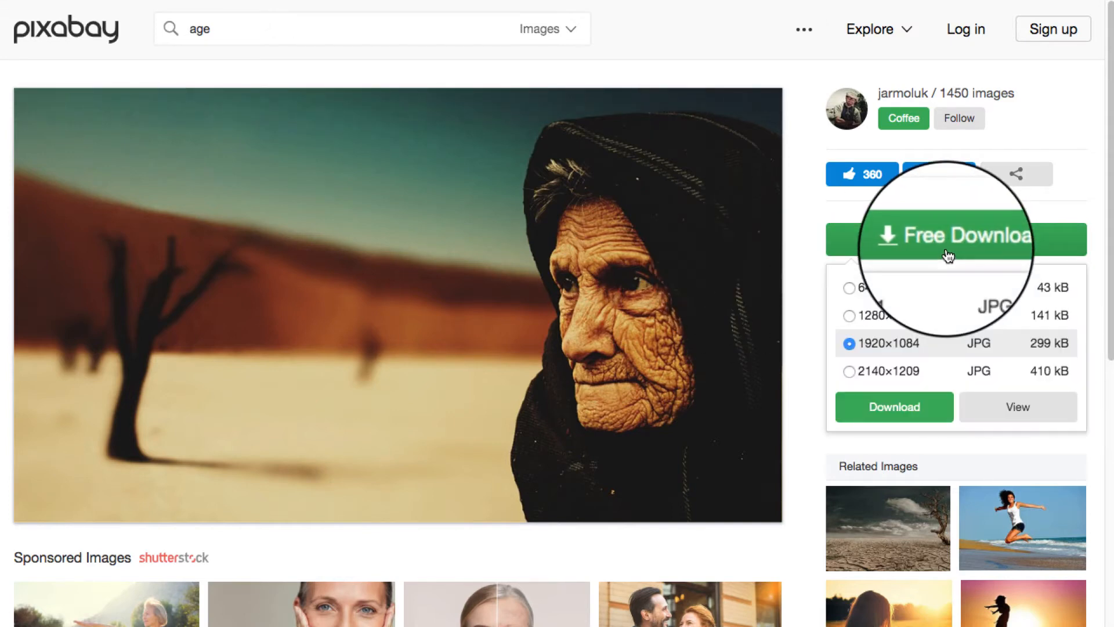
click(849, 287)
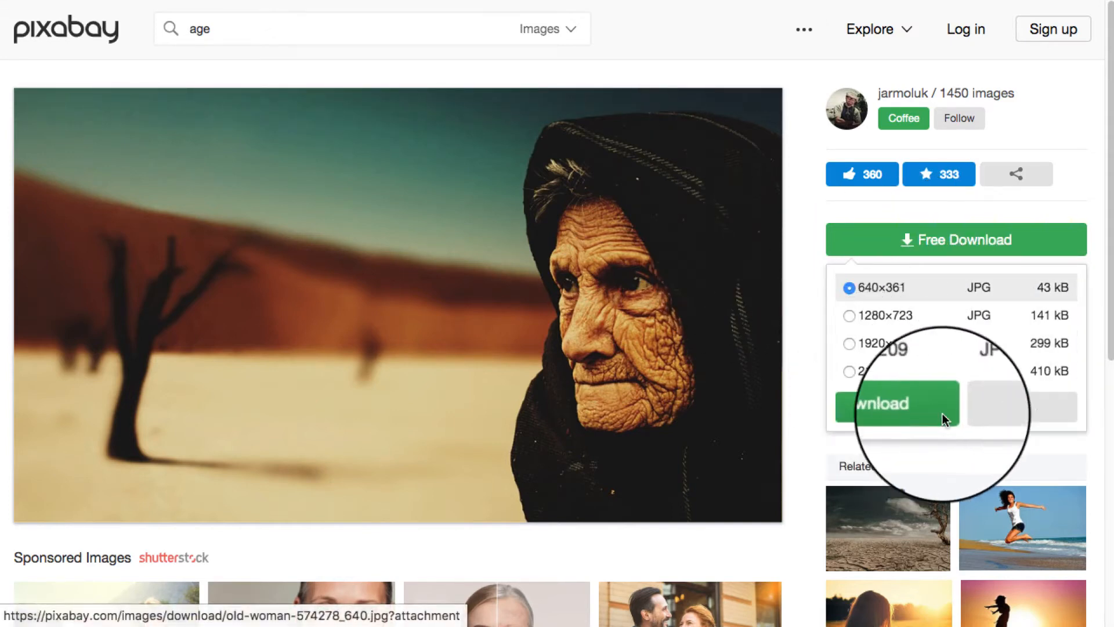
click(987, 413)
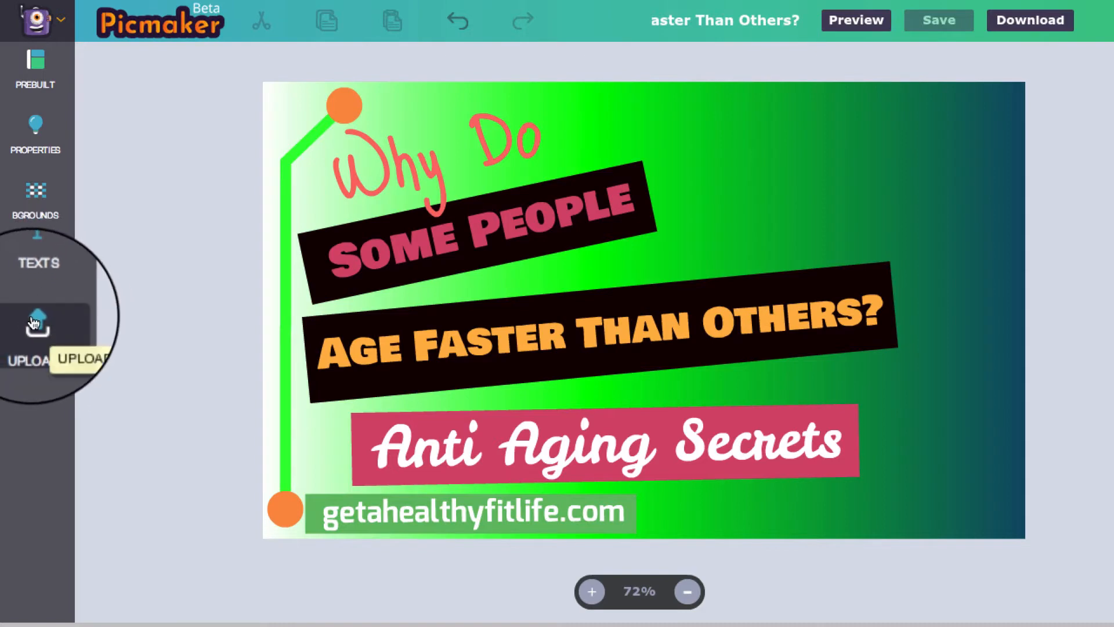
Switch back to Picmaker, add the uploaded old woman photo to the thumbnail and move it toward the canvas's upper right.
click(33, 322)
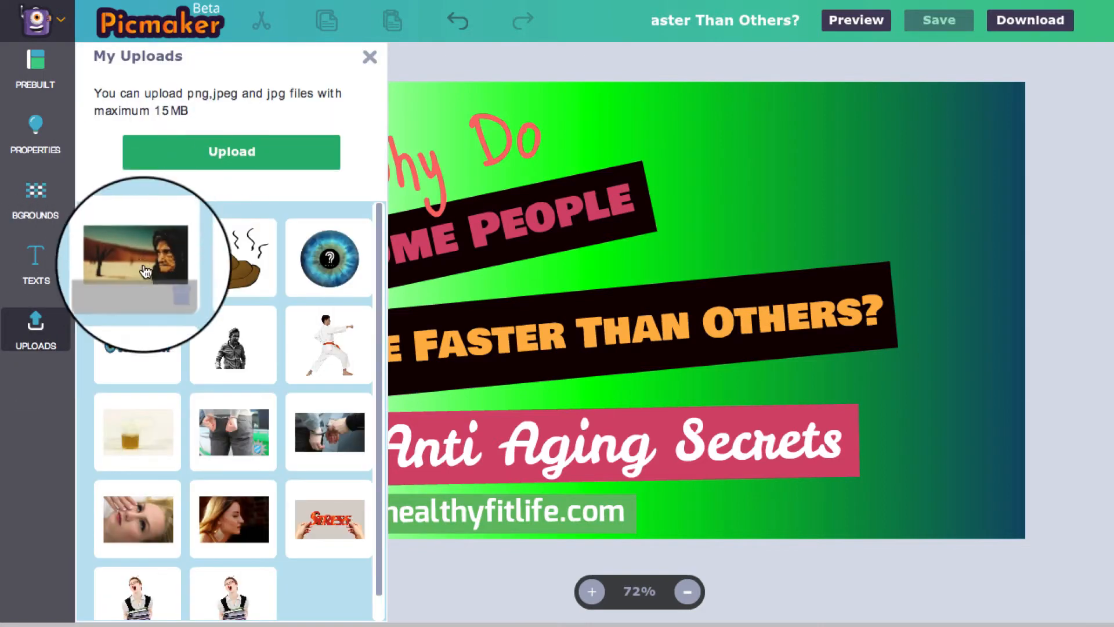
click(145, 263)
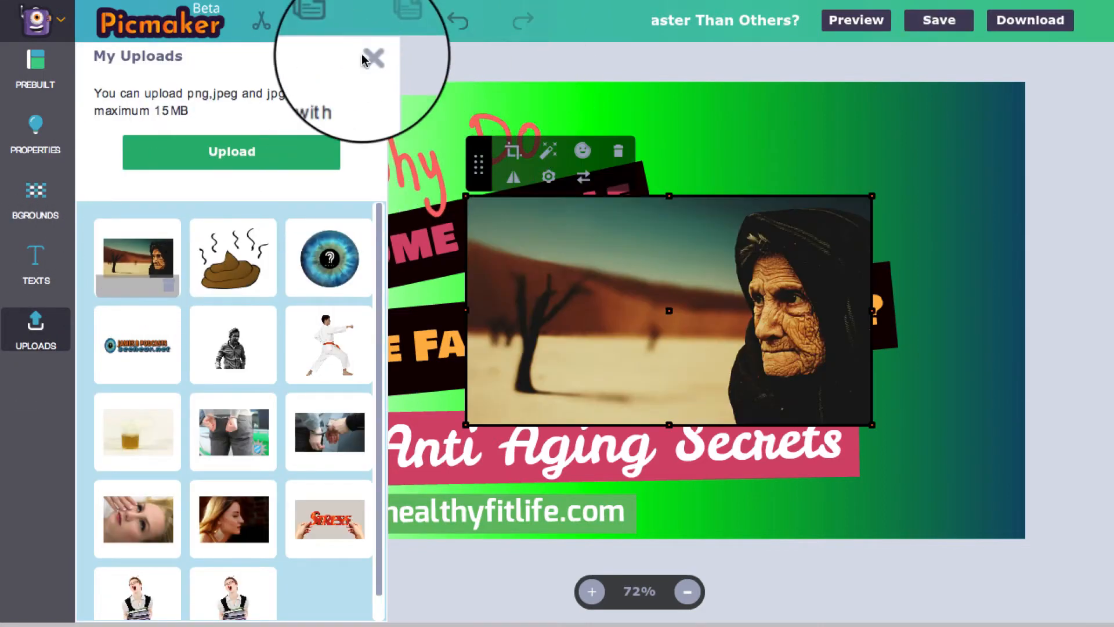
click(366, 58)
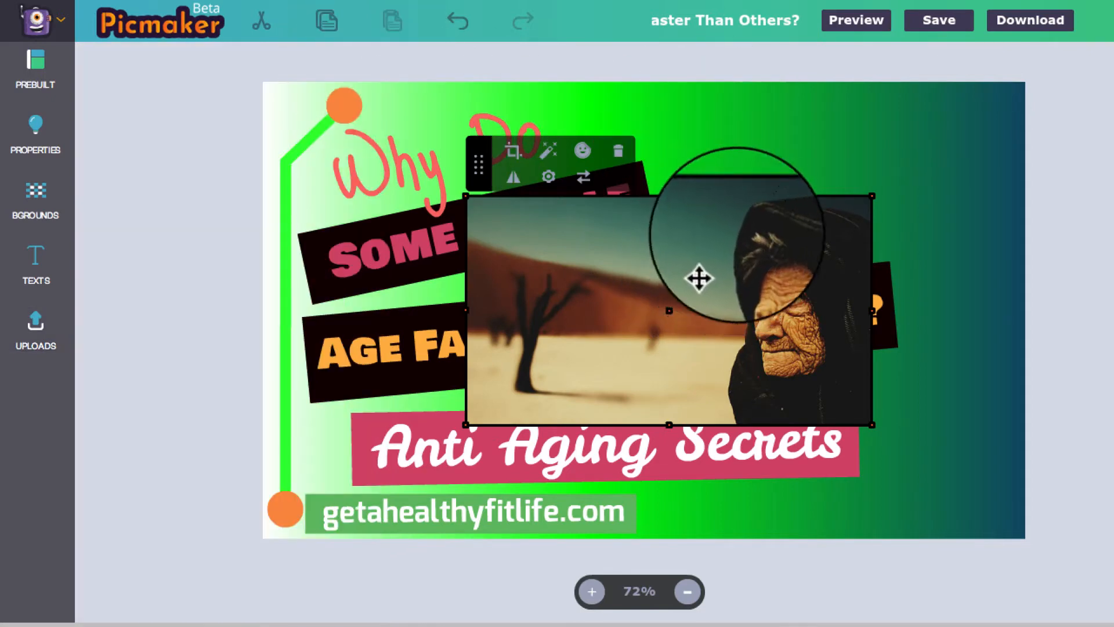
drag(699, 278, 803, 226)
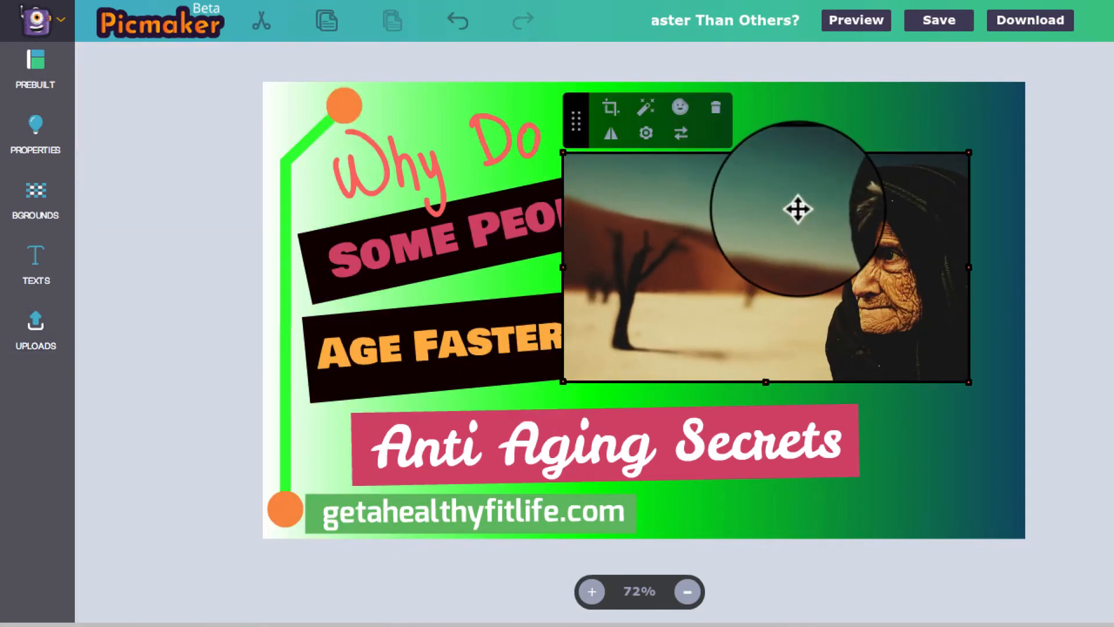
Crop the photo to a portrait area around the old woman's hooded head.
click(610, 109)
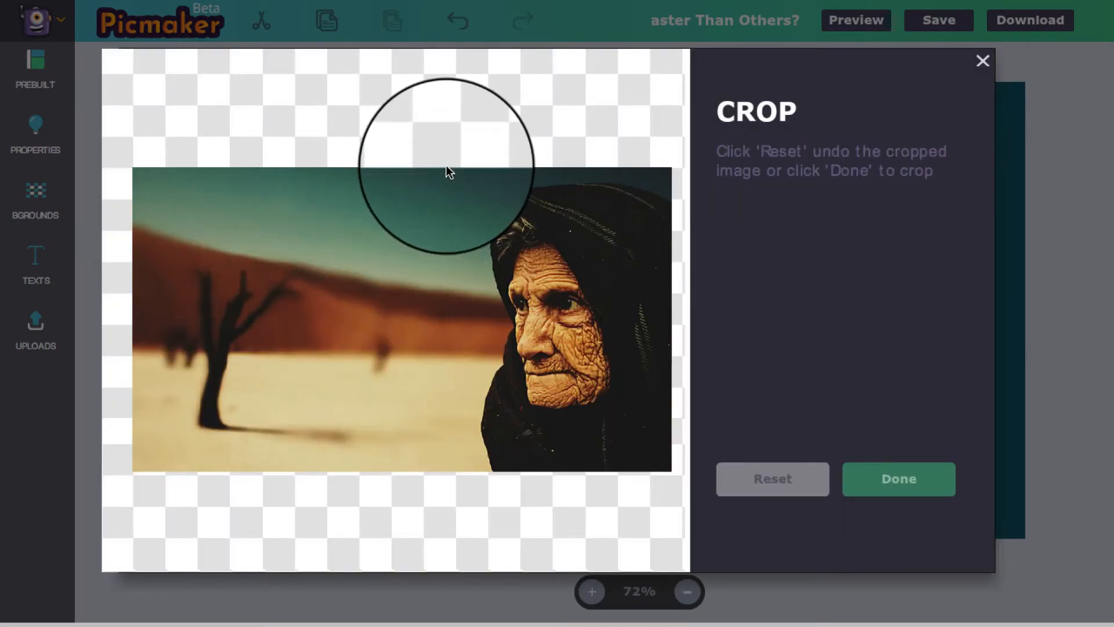
drag(451, 173, 733, 475)
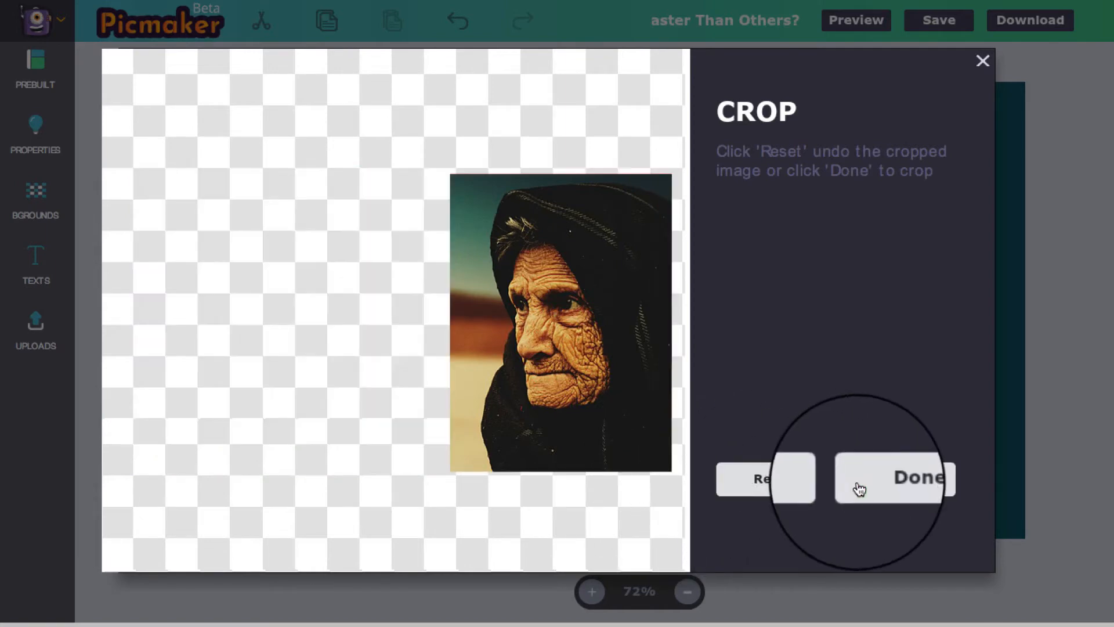
click(889, 495)
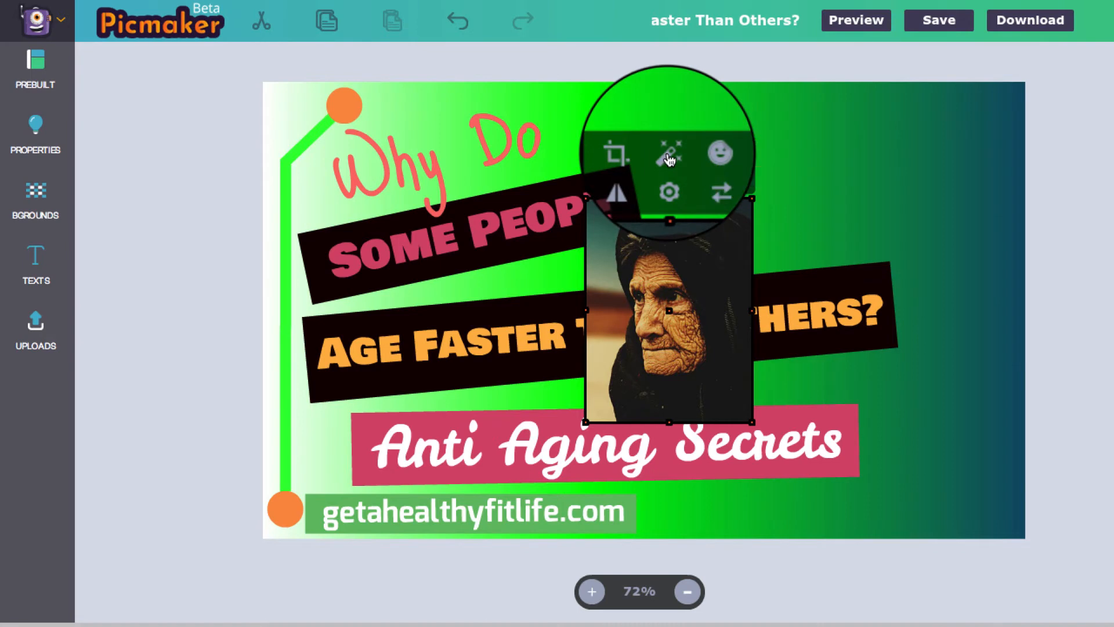
Try automatic background removal on the cropped photo of the old woman.
click(669, 157)
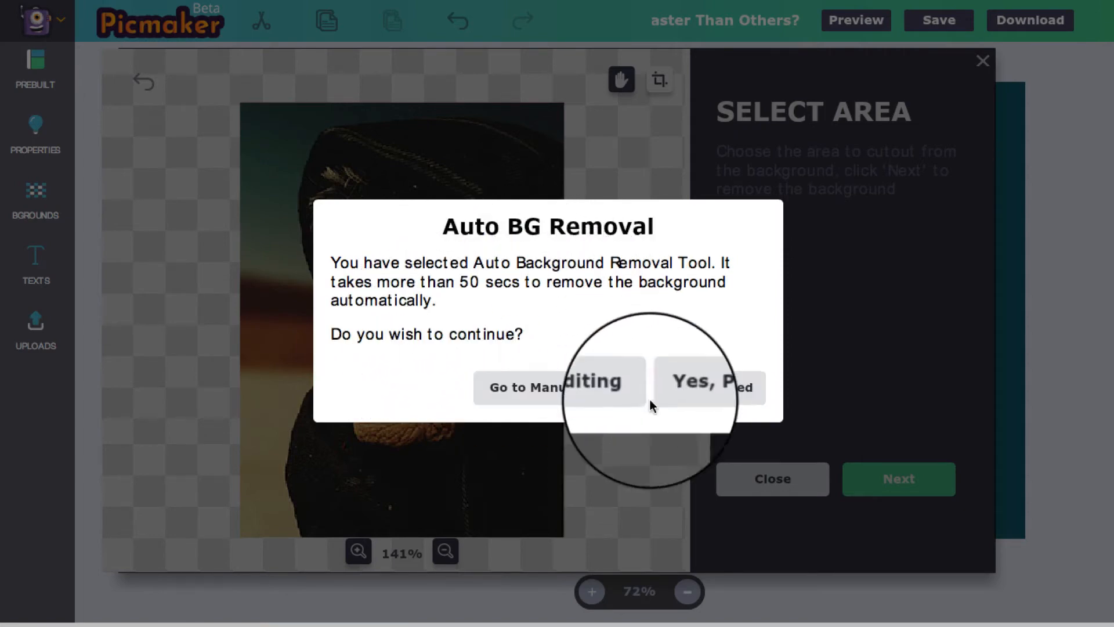
click(722, 394)
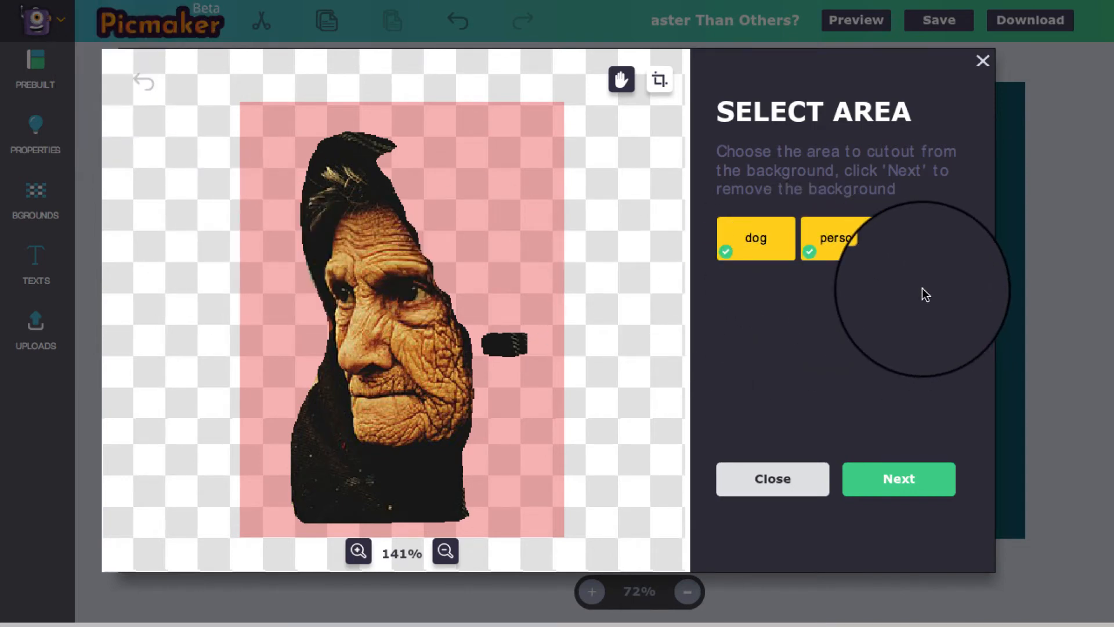
click(793, 481)
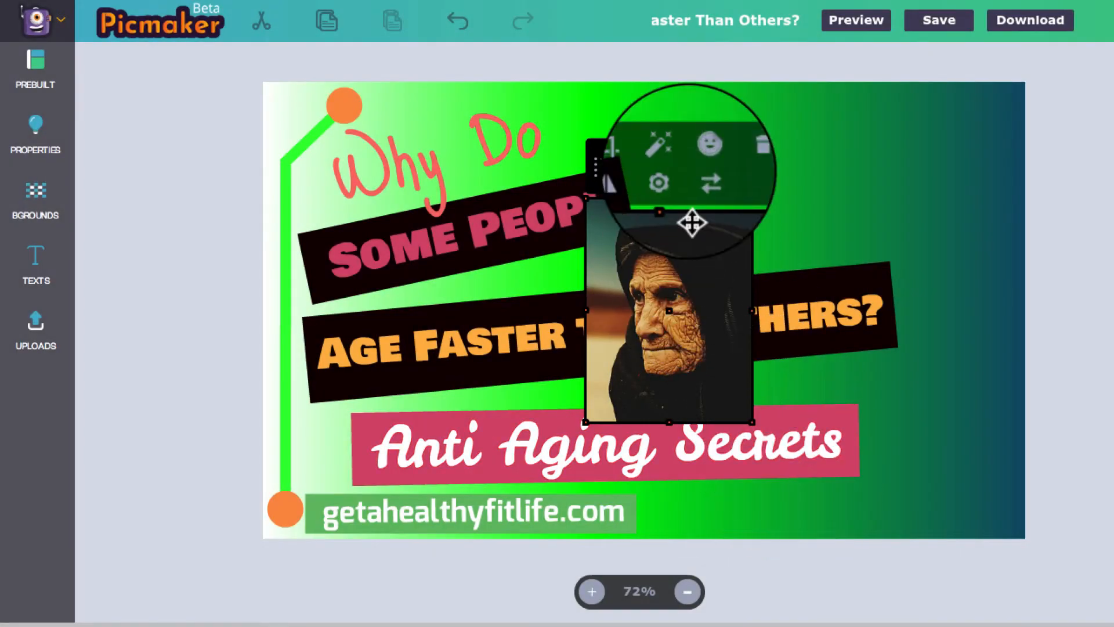
Open manual background editing for the cropped photo and mask out the area above the hood and beside the forehead.
click(667, 155)
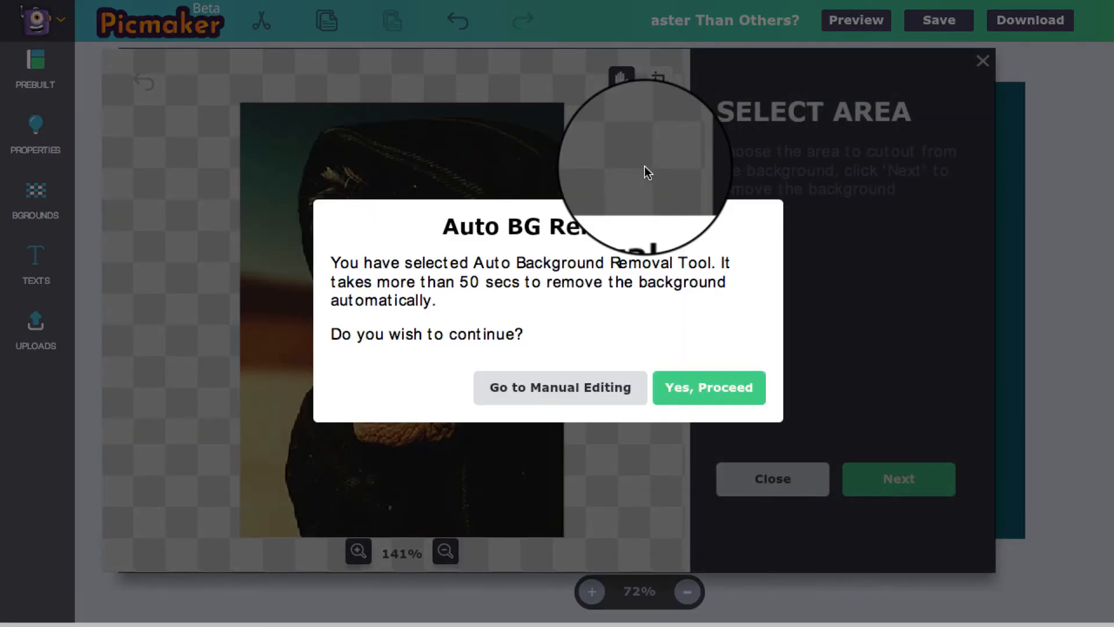
click(576, 387)
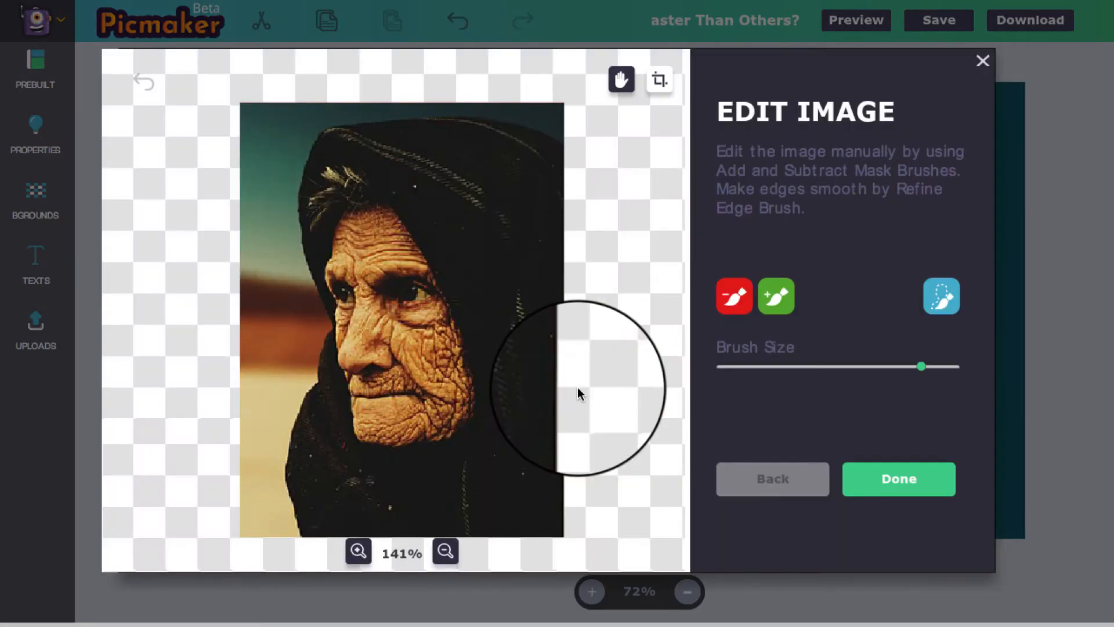
click(946, 307)
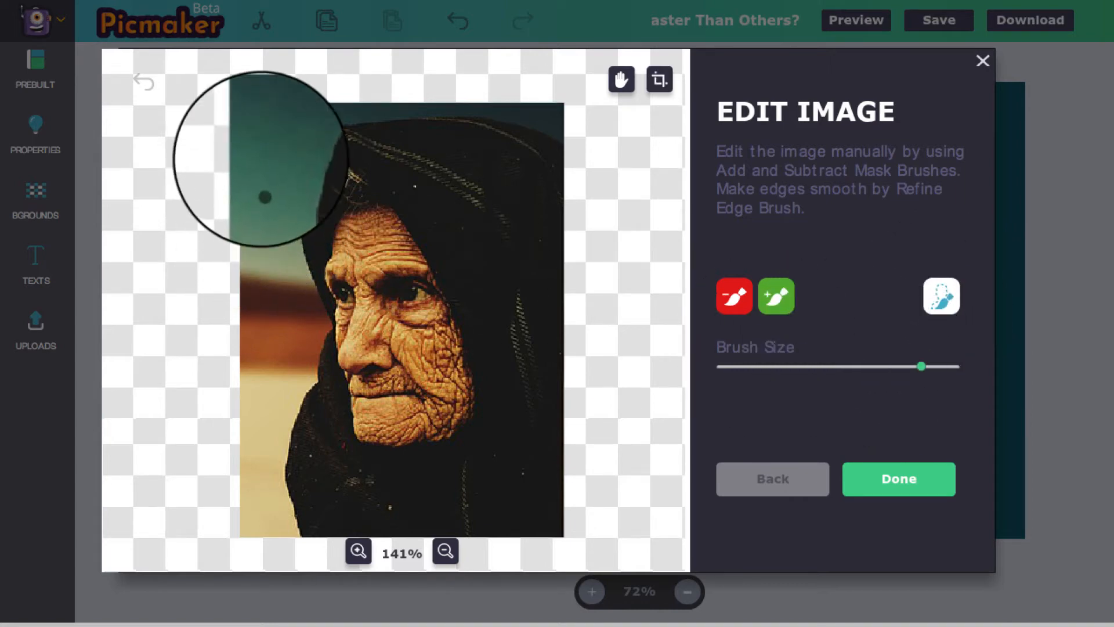
click(777, 365)
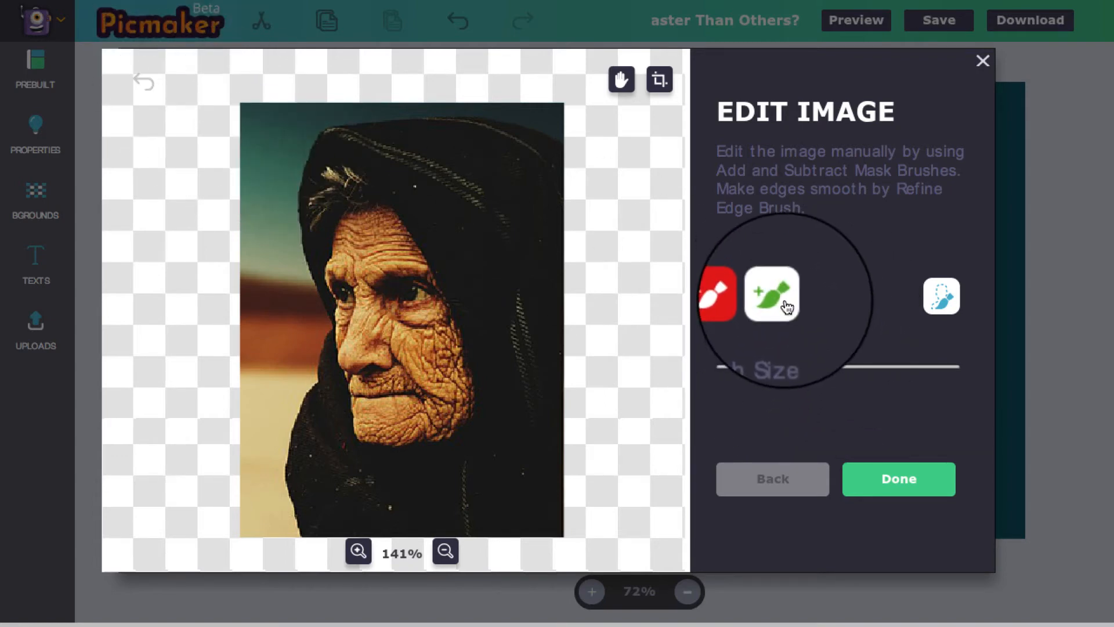
click(881, 366)
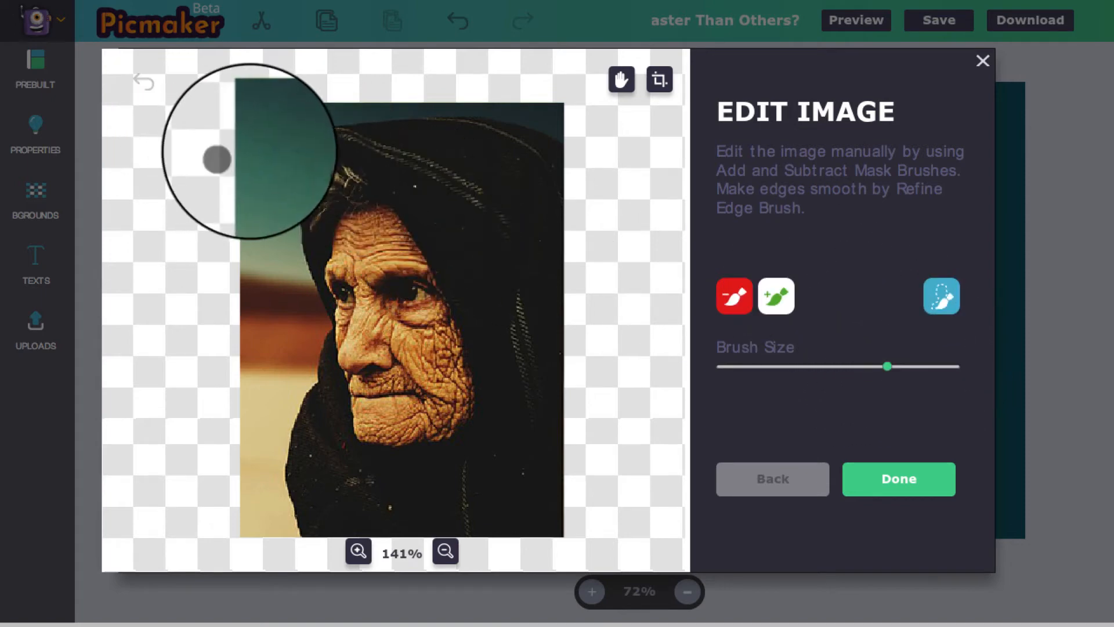
mouse_move(256, 141)
mouse_down()
mouse_move(236, 109)
mouse_move(560, 112)
mouse_move(560, 154)
mouse_move(530, 126)
mouse_move(484, 113)
mouse_move(552, 128)
mouse_move(563, 167)
mouse_move(530, 137)
mouse_move(440, 114)
mouse_move(304, 120)
mouse_move(248, 105)
mouse_move(312, 100)
mouse_move(367, 113)
mouse_move(321, 117)
mouse_move(292, 156)
mouse_move(288, 251)
mouse_move(318, 317)
mouse_up()
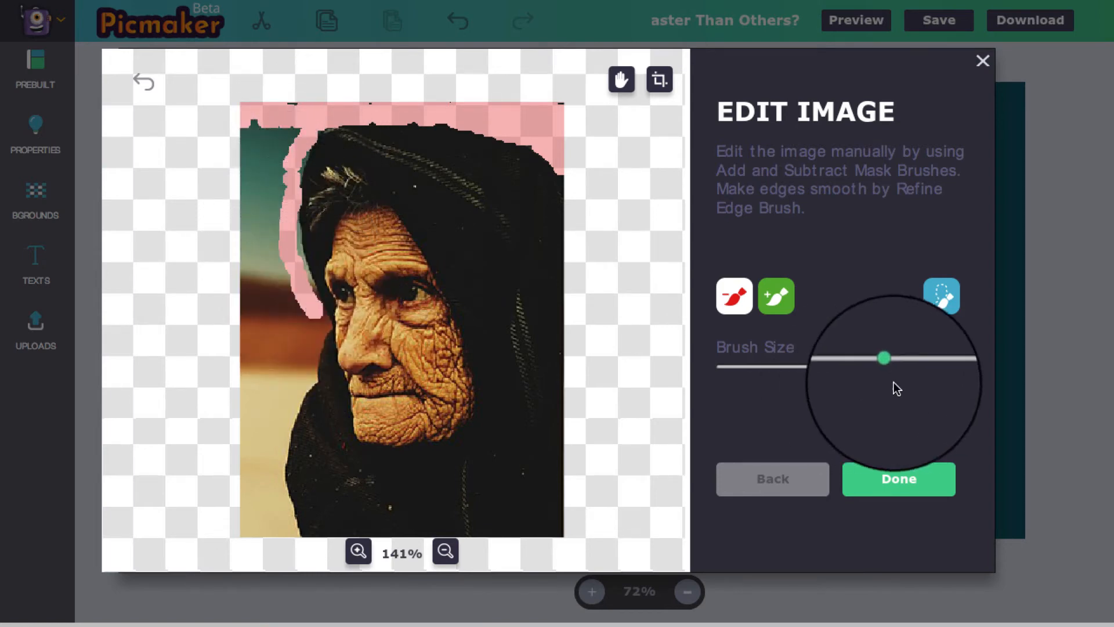
Reduce the brush size and subtract a strip of background along the face and cloak down to the photo's lower edge.
click(844, 366)
click(834, 367)
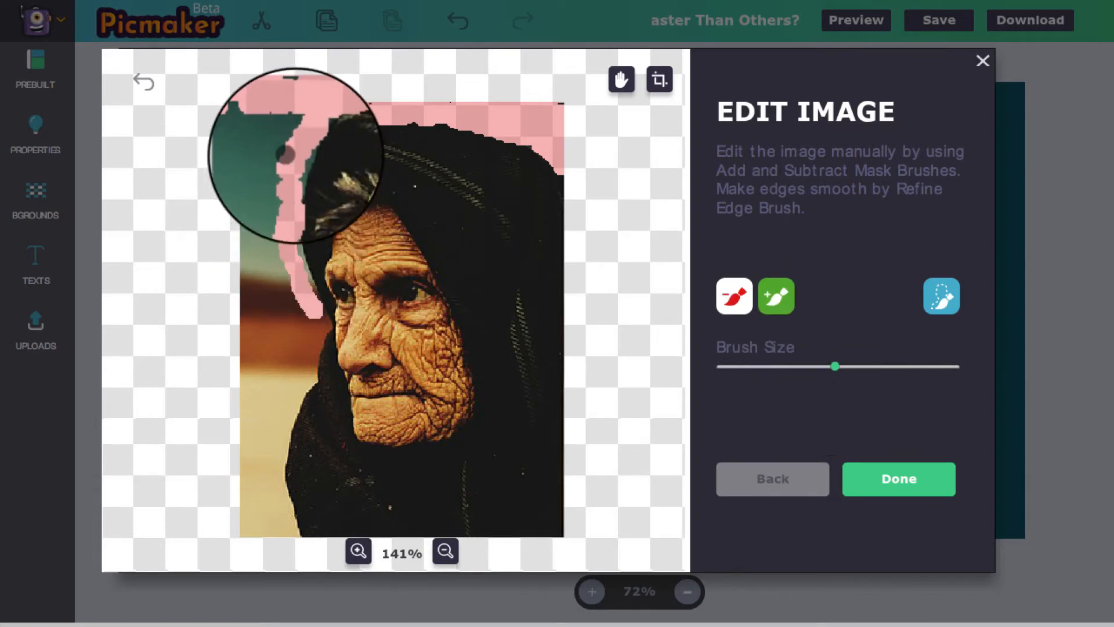
mouse_move(304, 158)
mouse_down()
mouse_move(291, 225)
mouse_move(323, 320)
mouse_move(288, 438)
mouse_move(285, 503)
mouse_move(305, 544)
mouse_up()
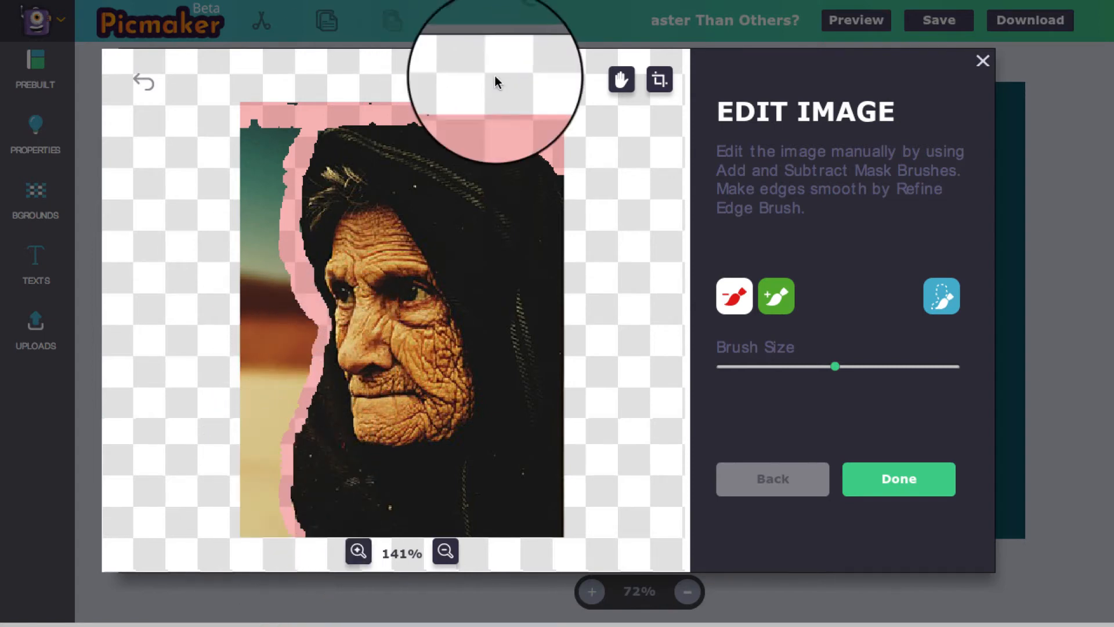
Subtract all the remaining background in front of the face and above the hood, adjusting the brush size for the edges.
mouse_move(418, 123)
mouse_down()
mouse_move(291, 129)
mouse_move(431, 115)
mouse_move(510, 131)
mouse_up()
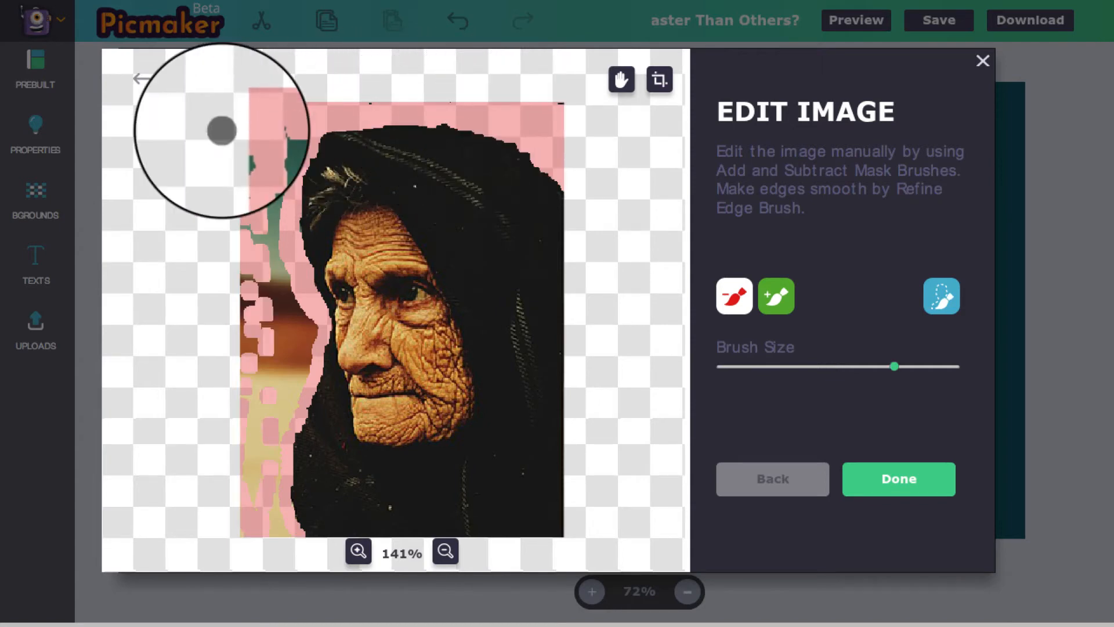
mouse_move(222, 130)
mouse_down()
mouse_move(308, 135)
mouse_move(233, 146)
mouse_move(232, 181)
mouse_move(275, 121)
mouse_move(263, 235)
mouse_move(282, 144)
mouse_up()
drag(894, 366, 858, 366)
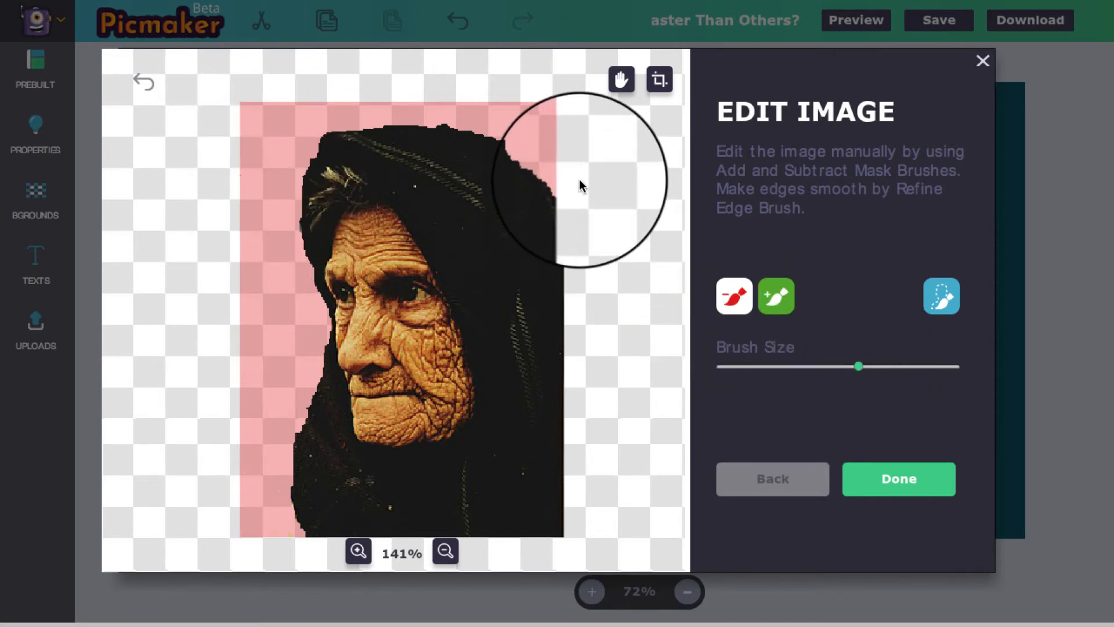
mouse_move(558, 179)
mouse_down()
mouse_move(506, 127)
mouse_move(318, 121)
mouse_move(475, 121)
mouse_up()
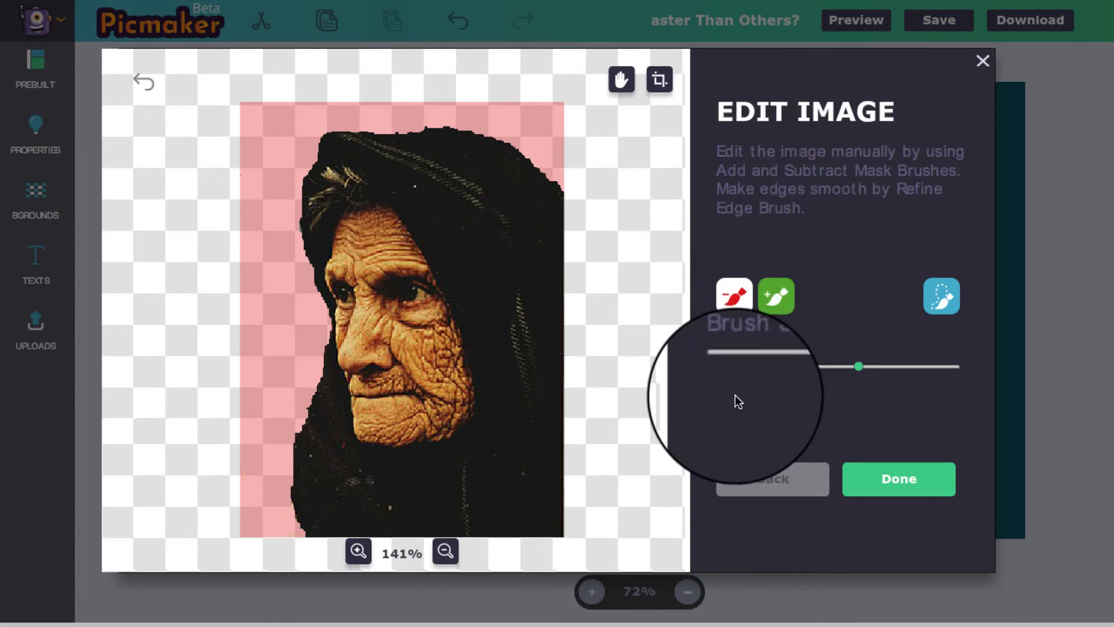
Apply the manual background edit and move the masked photo of the old woman to the thumbnail's right side.
click(868, 488)
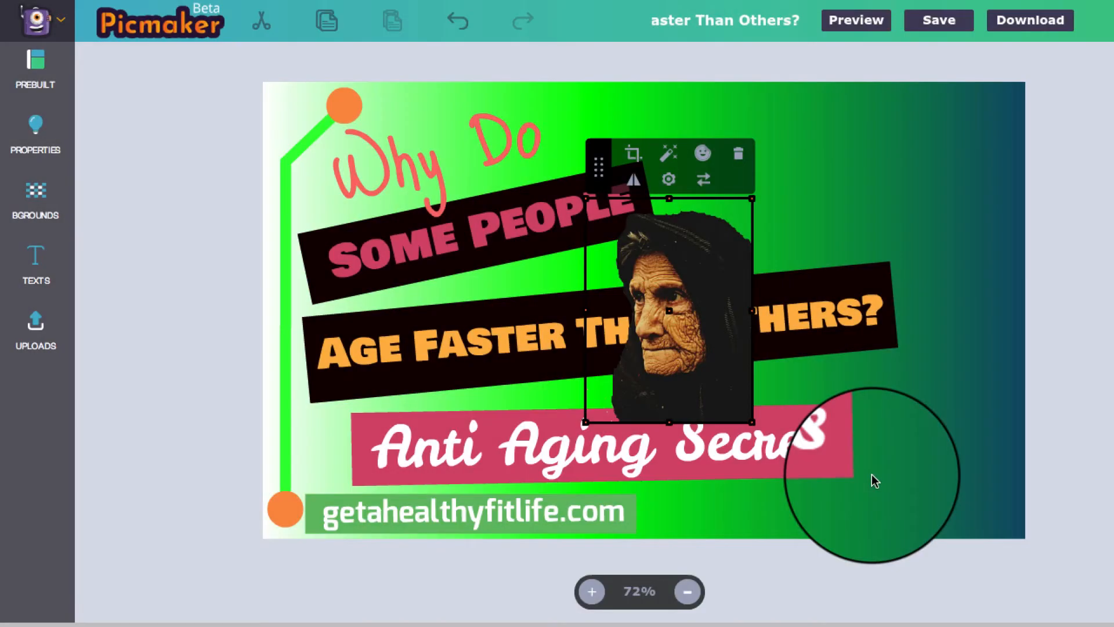
drag(702, 264, 879, 207)
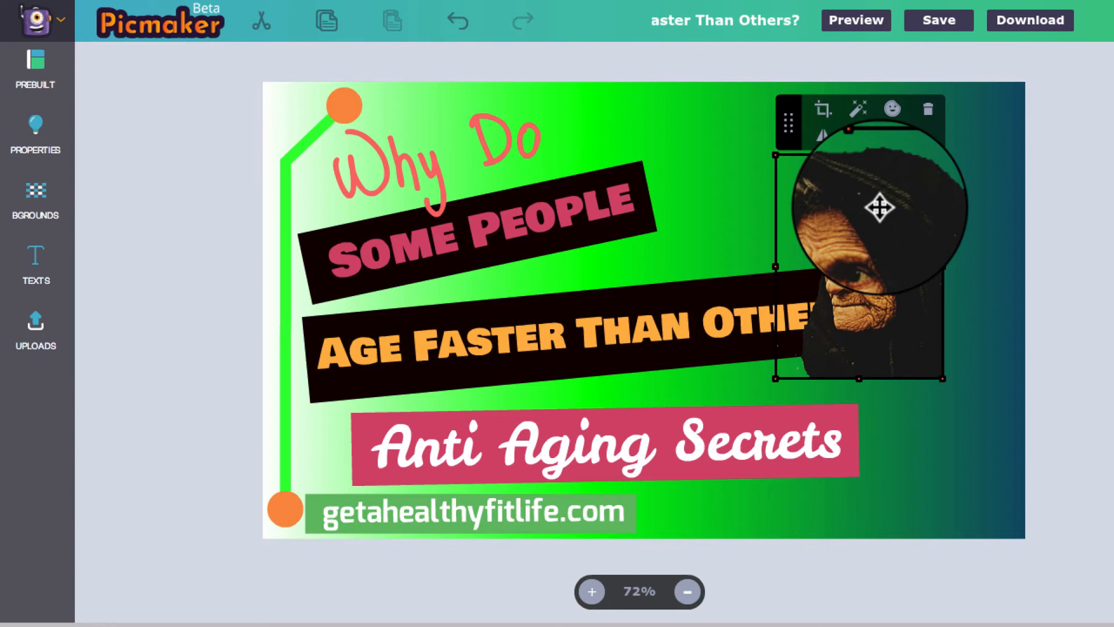
drag(880, 207, 738, 1)
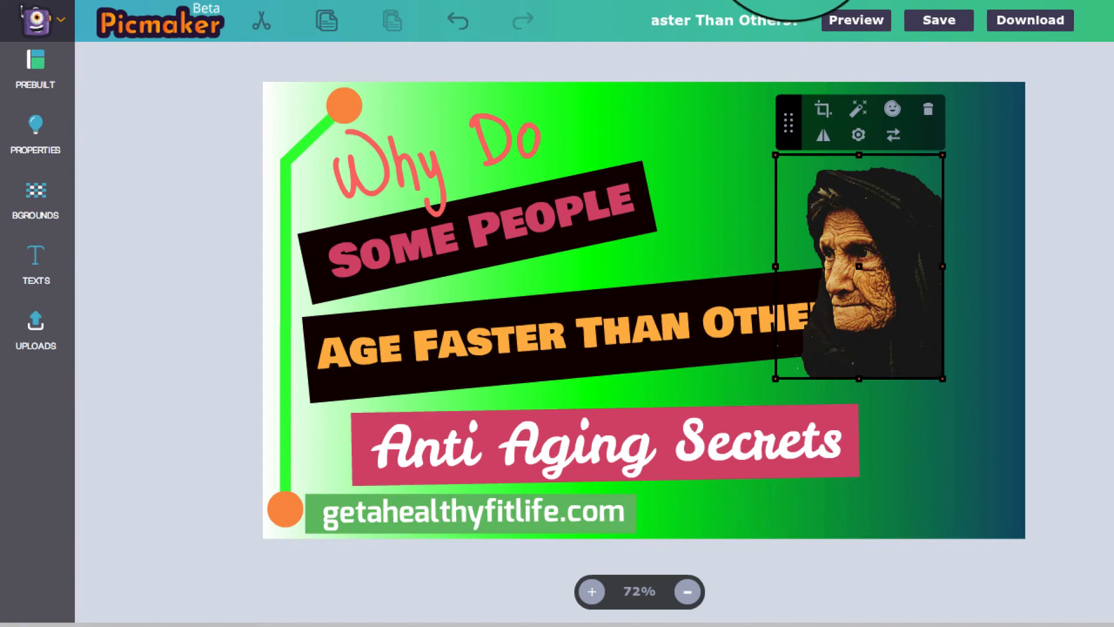
Switch to remove.bg and examine the existing background-removal results for the photo of the old woman.
key(ctrl+Tab)
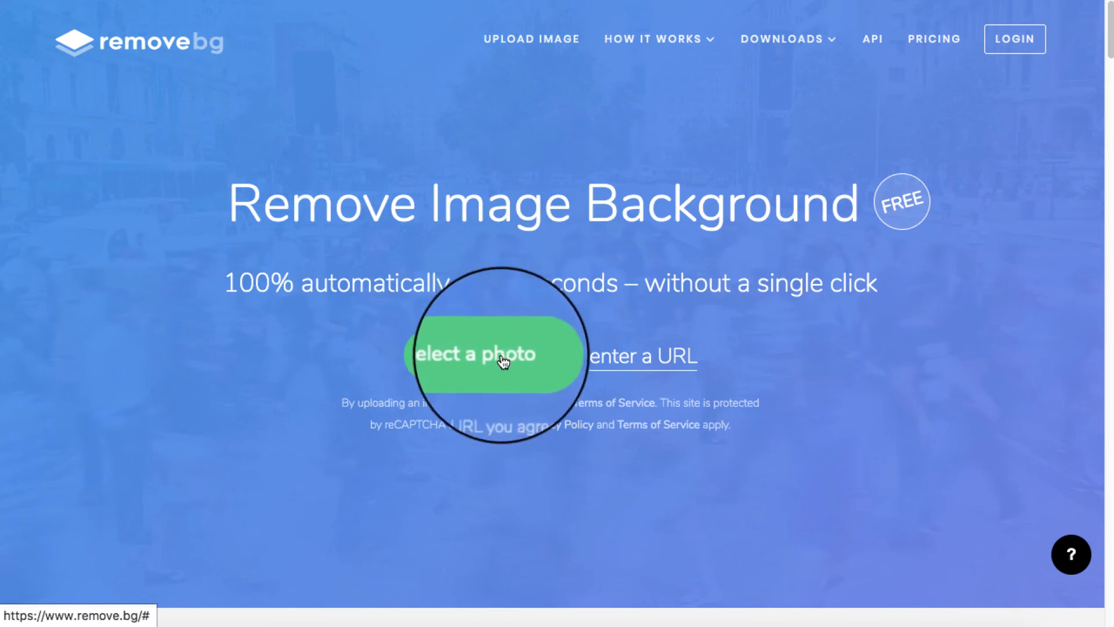
scroll(502, 360, down, 1)
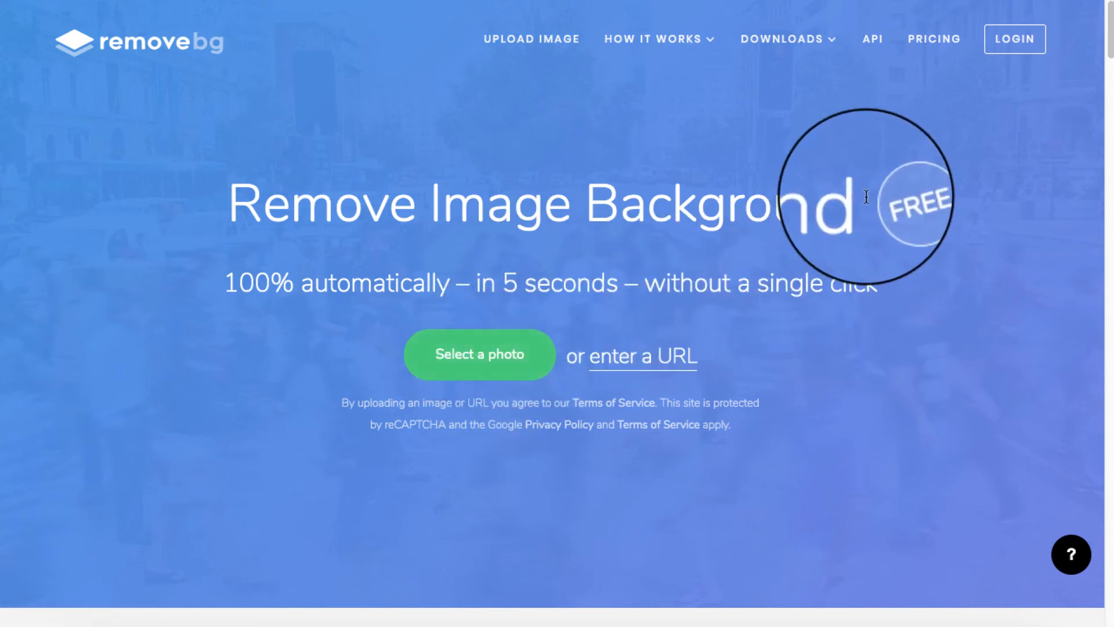
scroll(932, 169, down, 10)
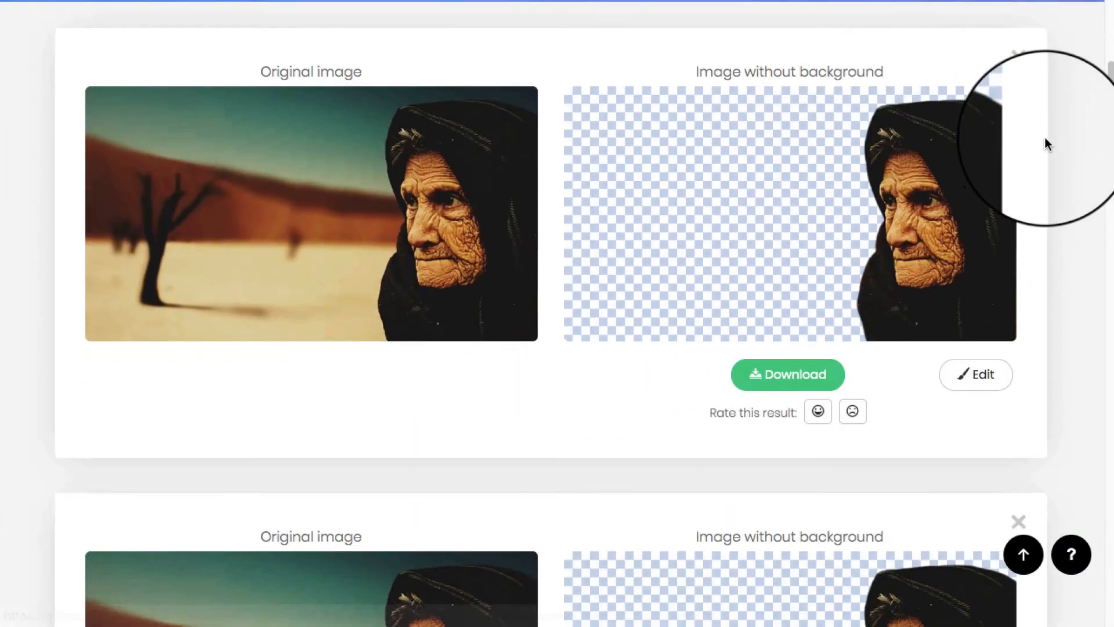
scroll(1047, 145, up, 3)
scroll(1067, 148, down, 7)
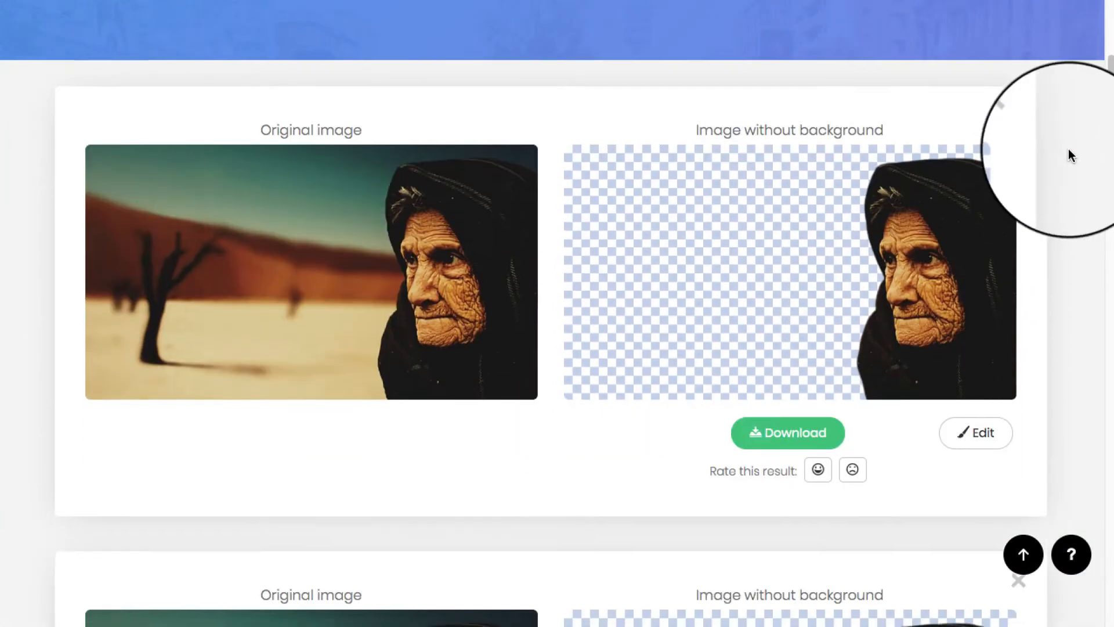
scroll(1060, 155, up, 4)
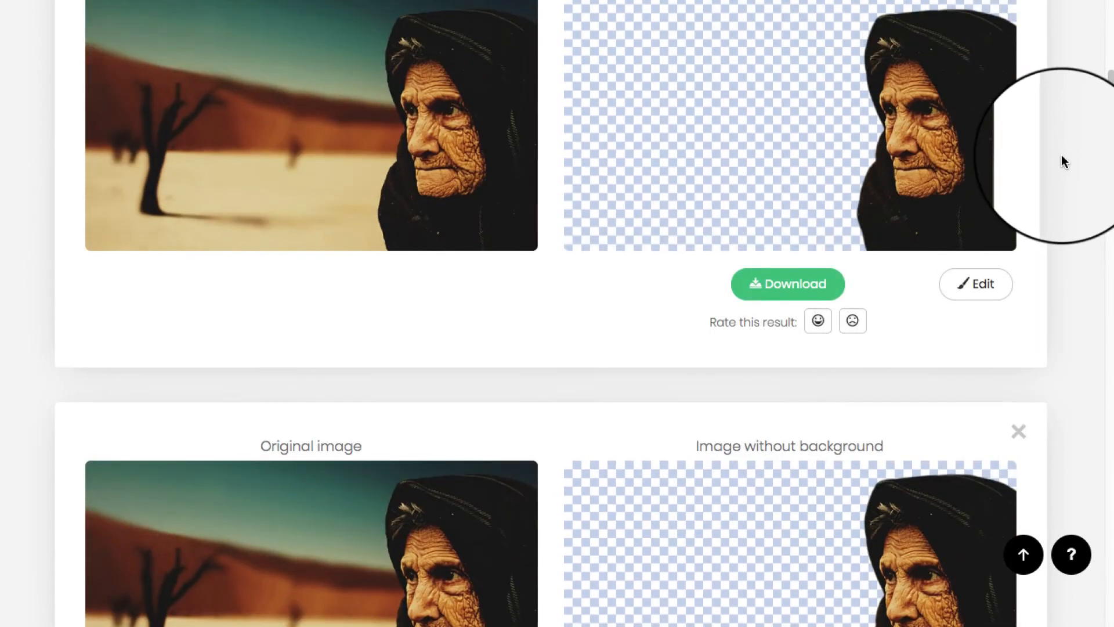
scroll(1060, 156, down, 1)
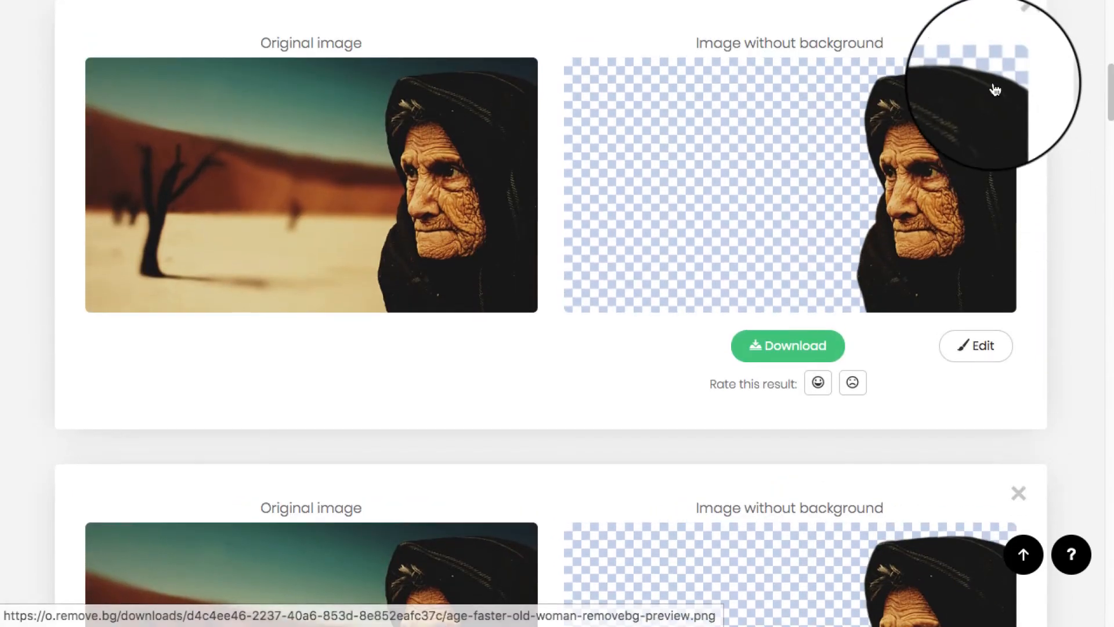
scroll(974, 88, up, 6)
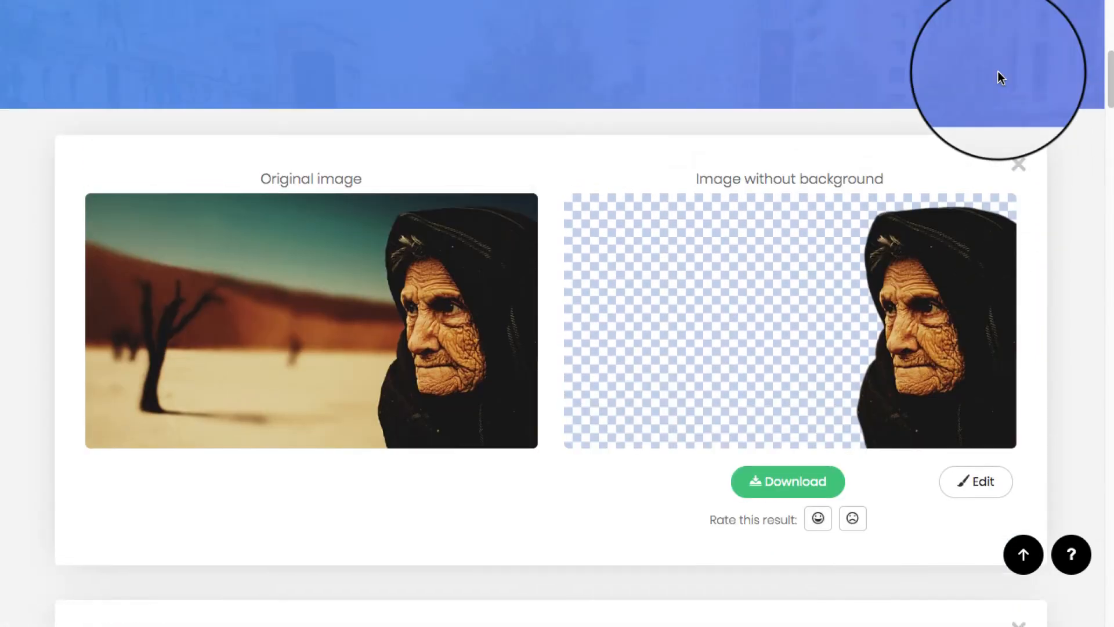
scroll(981, 90, up, 5)
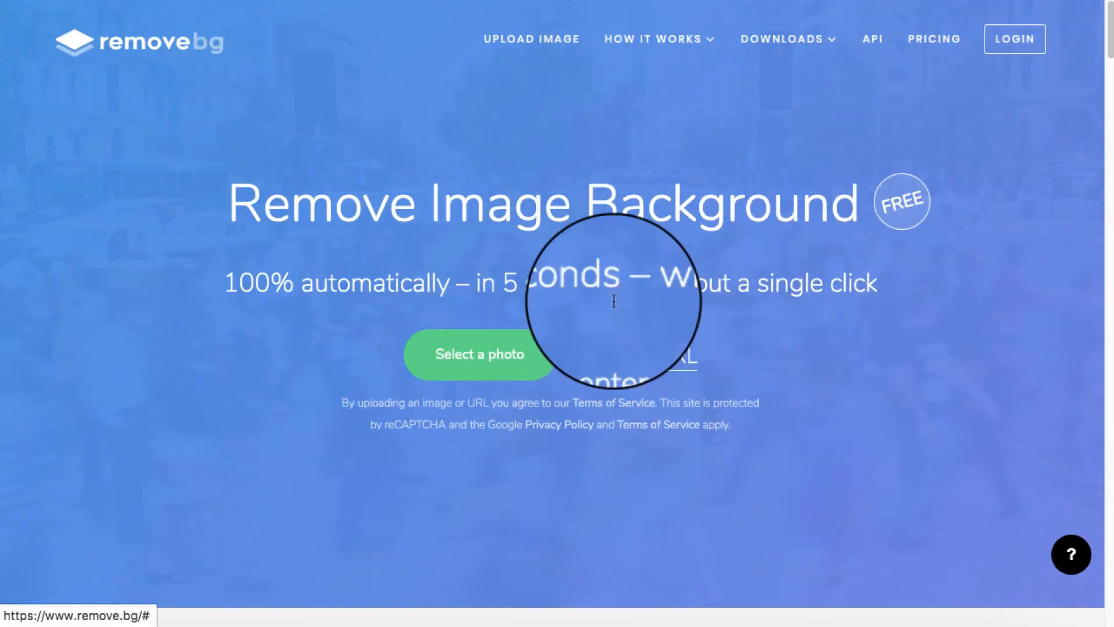
Upload the original photo of the old woman to remove.bg and download the image without background.
scroll(510, 261, down, 2)
scroll(1069, 572, up, 2)
scroll(1044, 552, down, 8)
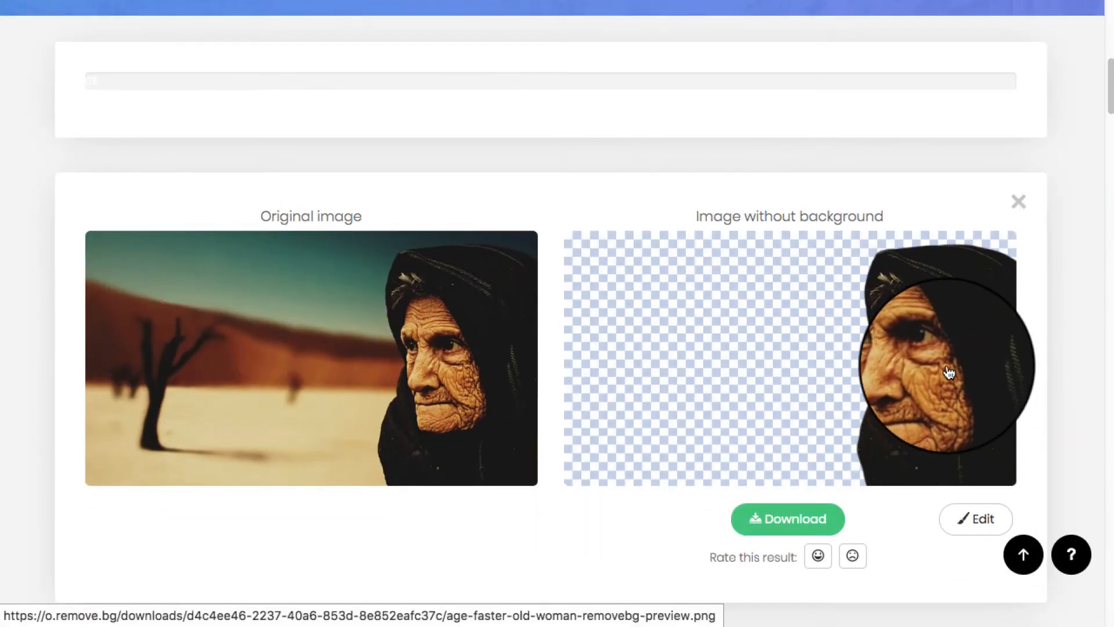
scroll(968, 363, up, 2)
scroll(966, 365, down, 3)
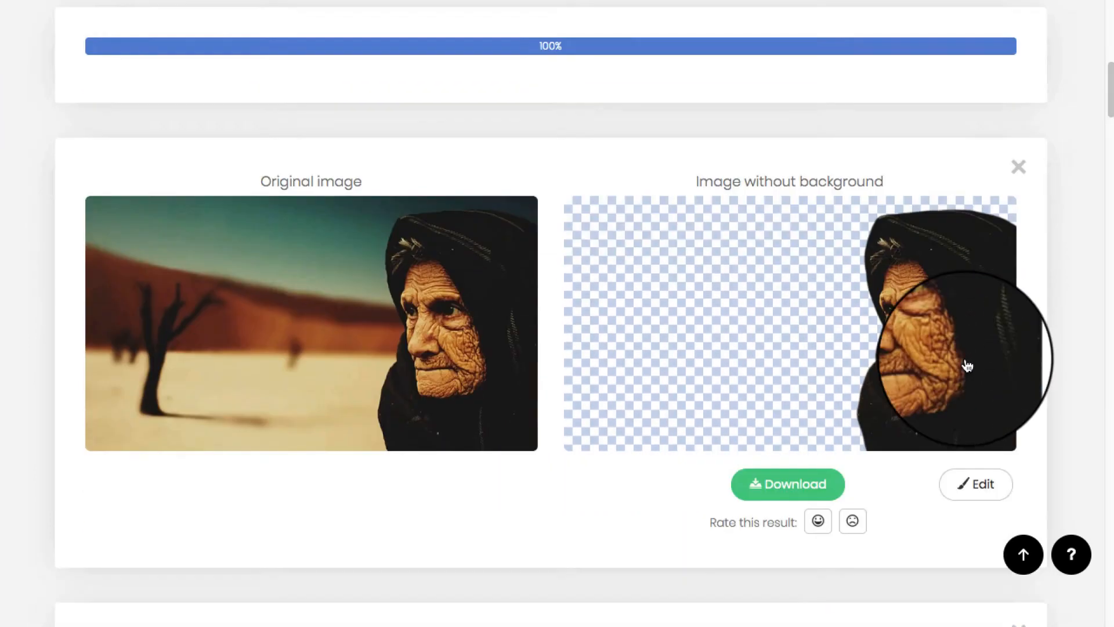
scroll(963, 366, up, 4)
scroll(961, 363, down, 3)
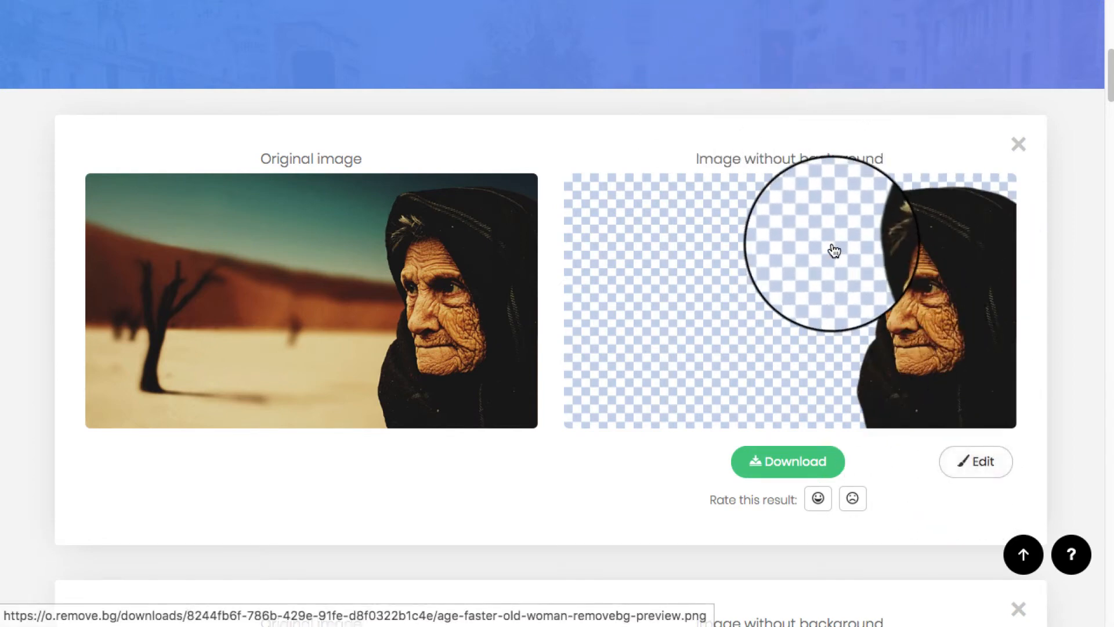
click(815, 473)
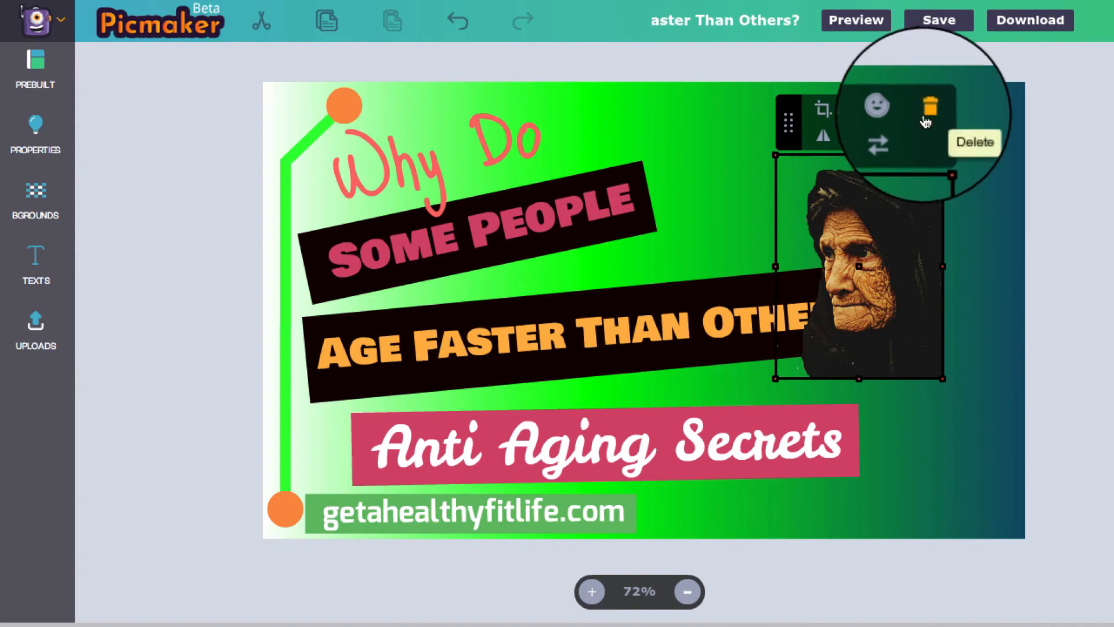
Return to Picmaker, insert the remove.bg cut-out from the uploads, and place it to the right of the manually masked cut-out.
click(840, 104)
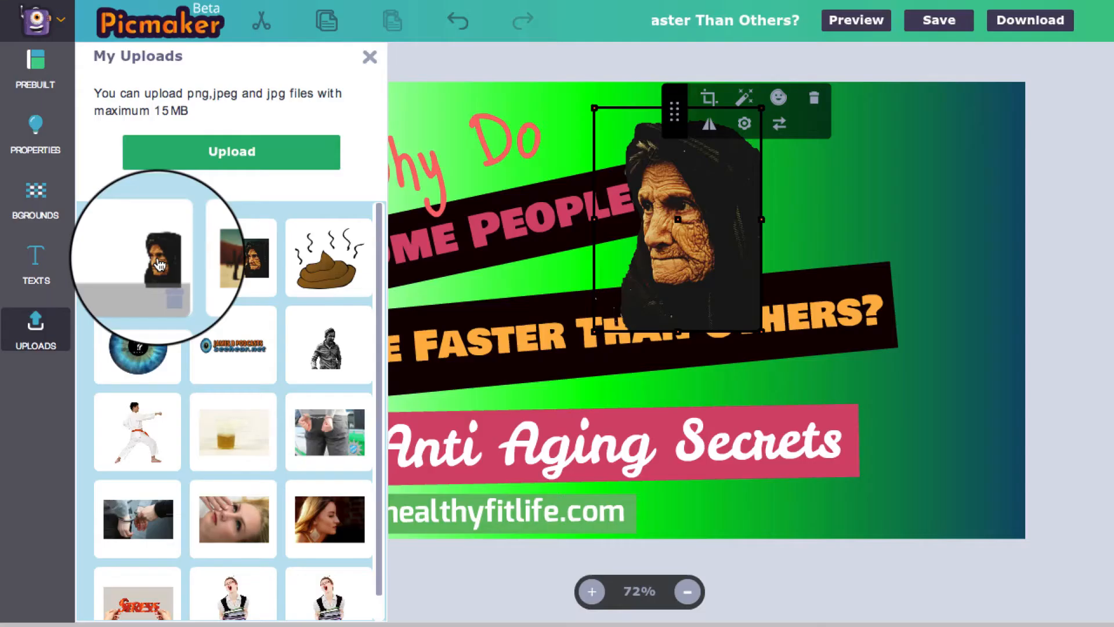
click(162, 256)
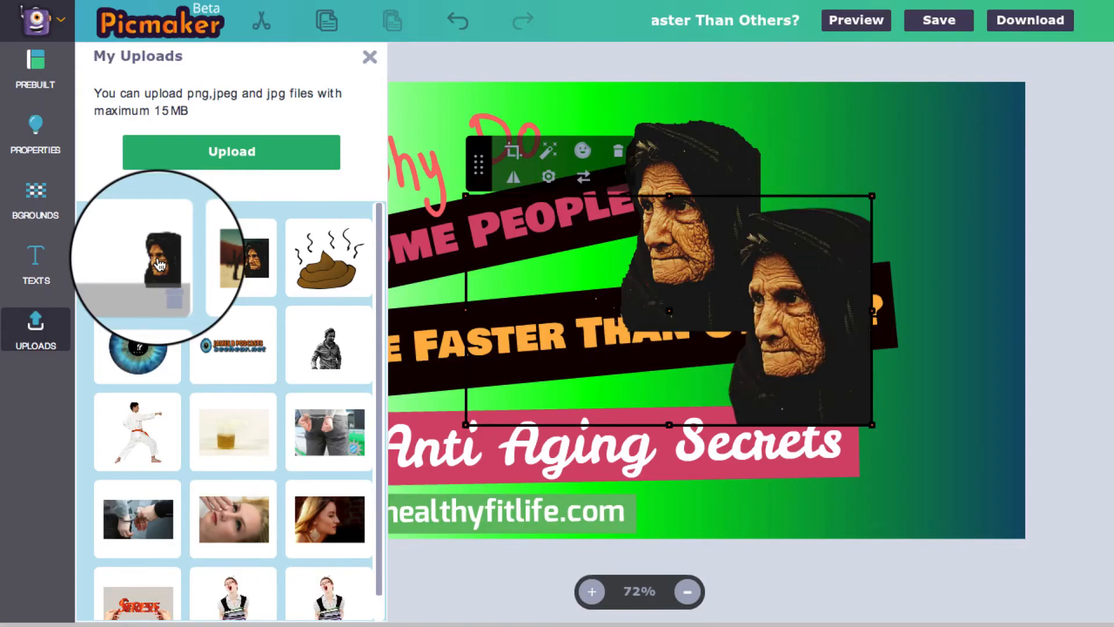
click(369, 56)
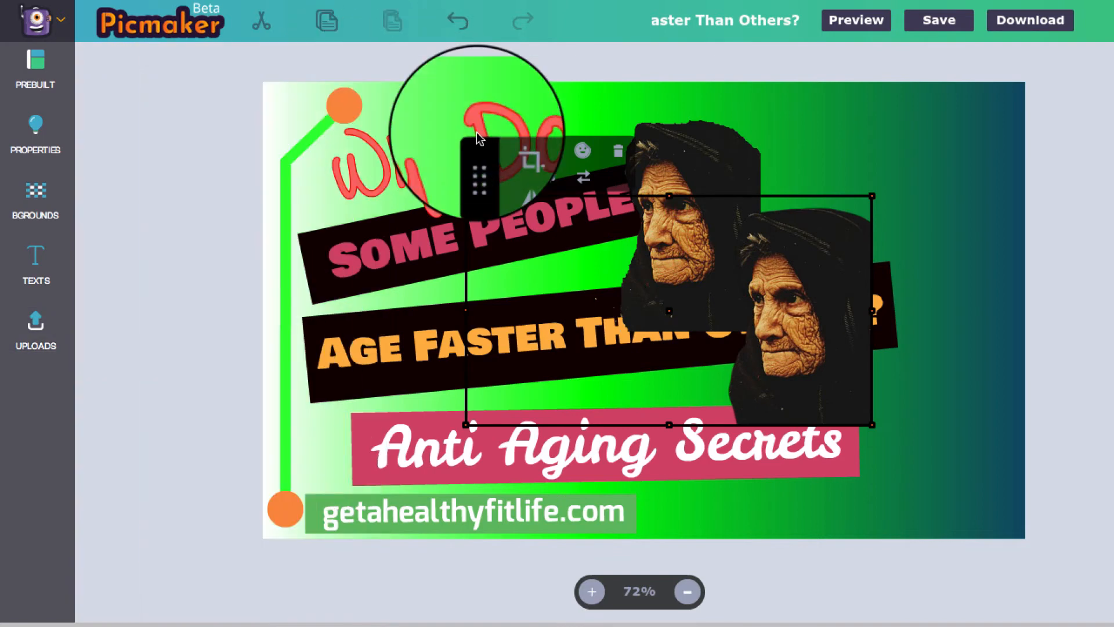
drag(819, 245, 906, 154)
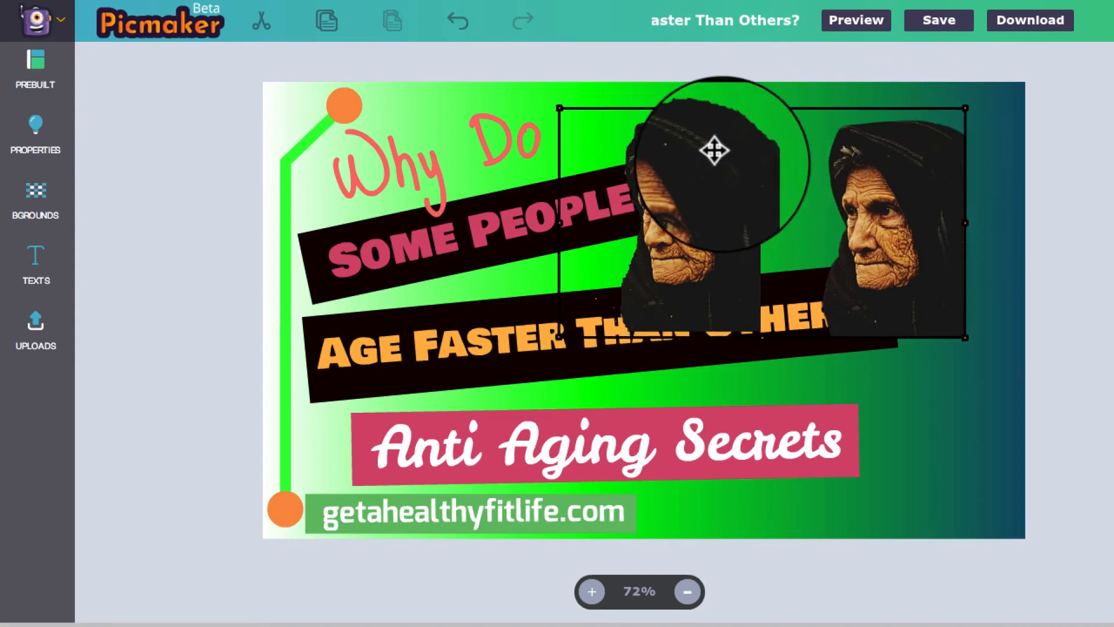
drag(714, 152, 740, 287)
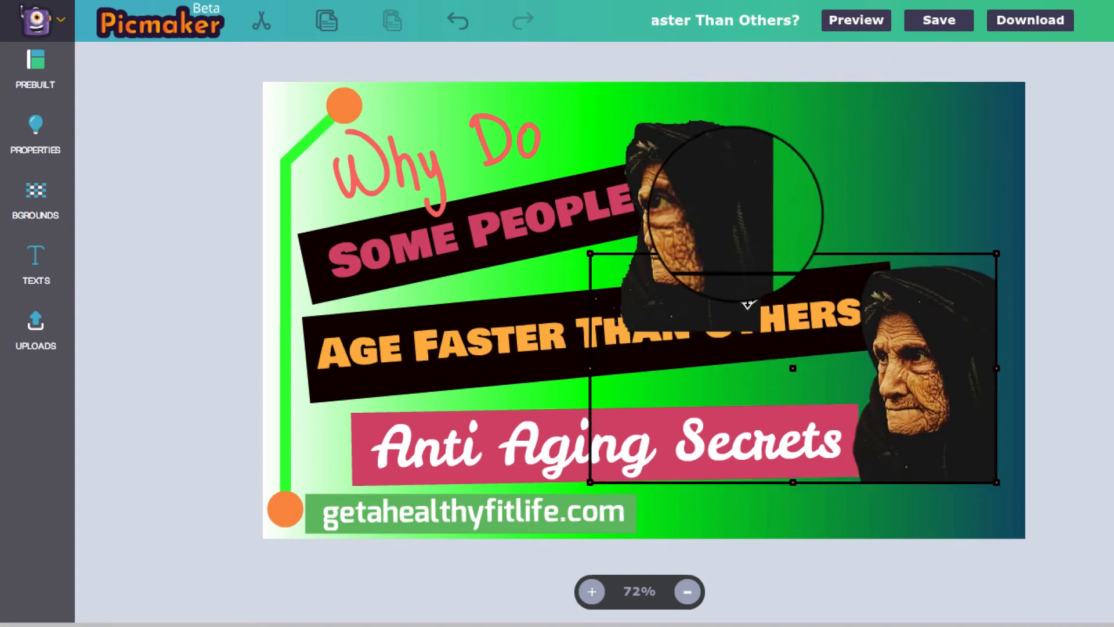
Delete the manually masked cut-out and enlarge the remove.bg cut-out over the right side of the thumbnail.
click(713, 141)
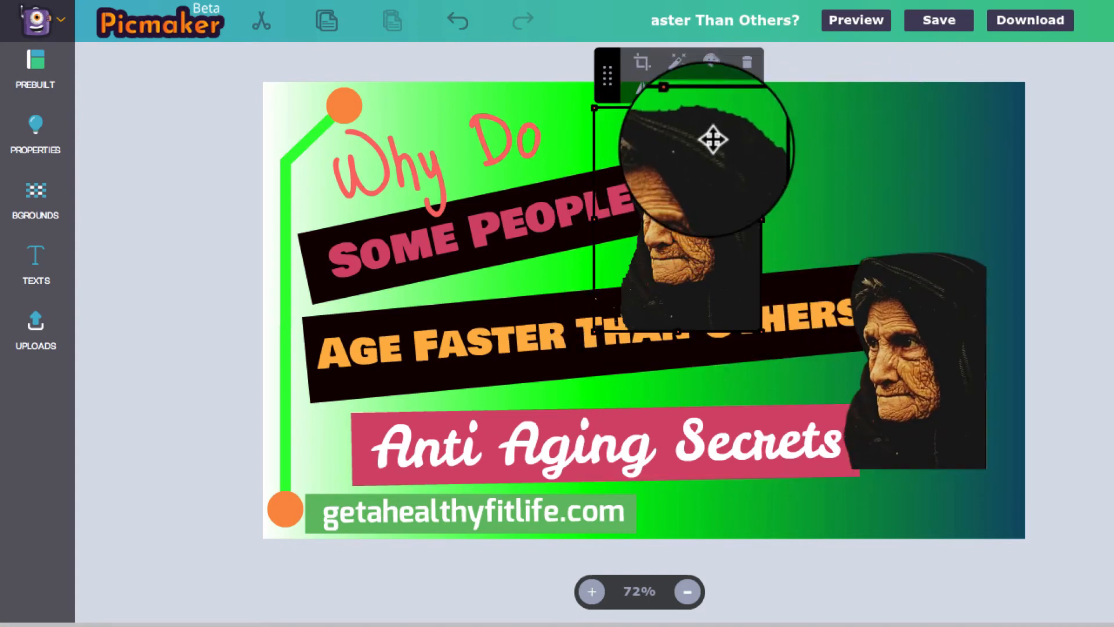
click(748, 65)
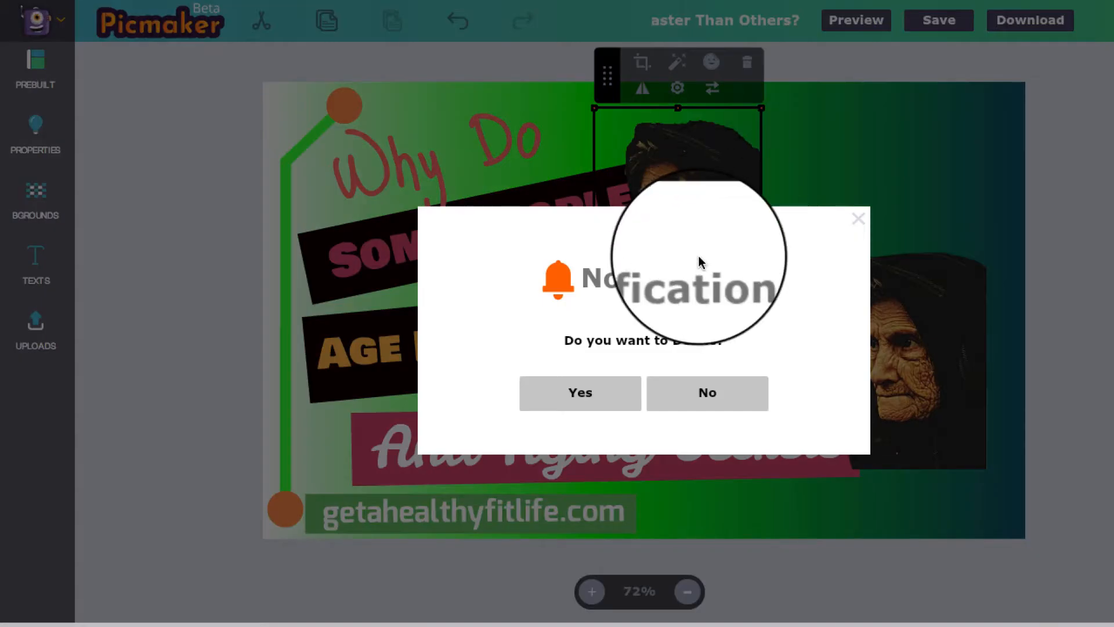
click(607, 396)
drag(910, 330, 991, 477)
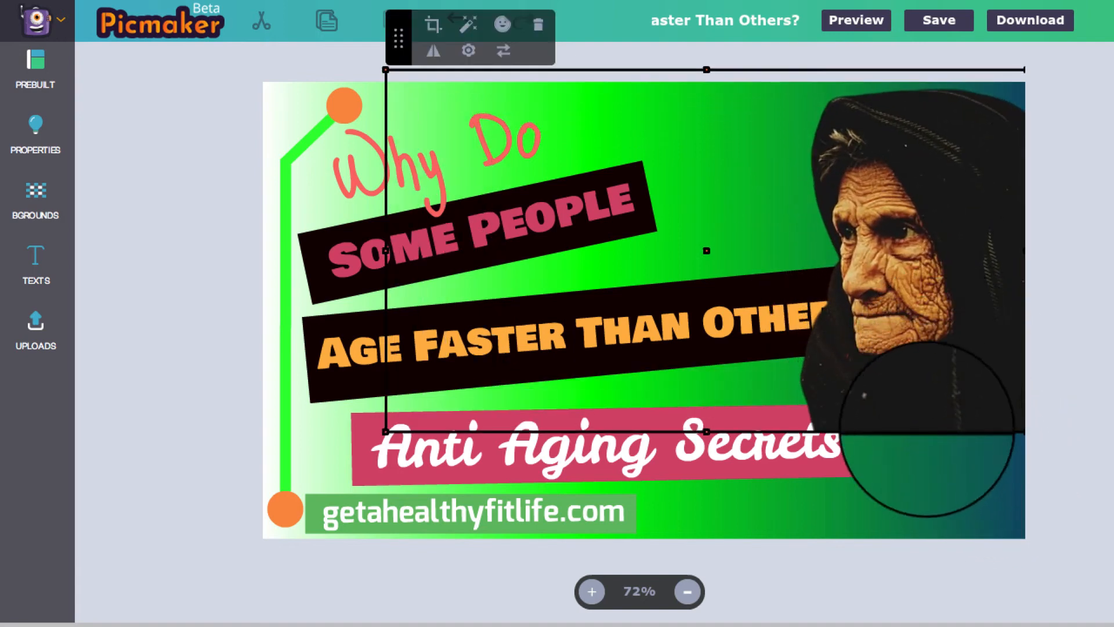
mouse_move(925, 398)
mouse_down()
mouse_move(923, 447)
mouse_move(921, 407)
mouse_move(905, 404)
mouse_up()
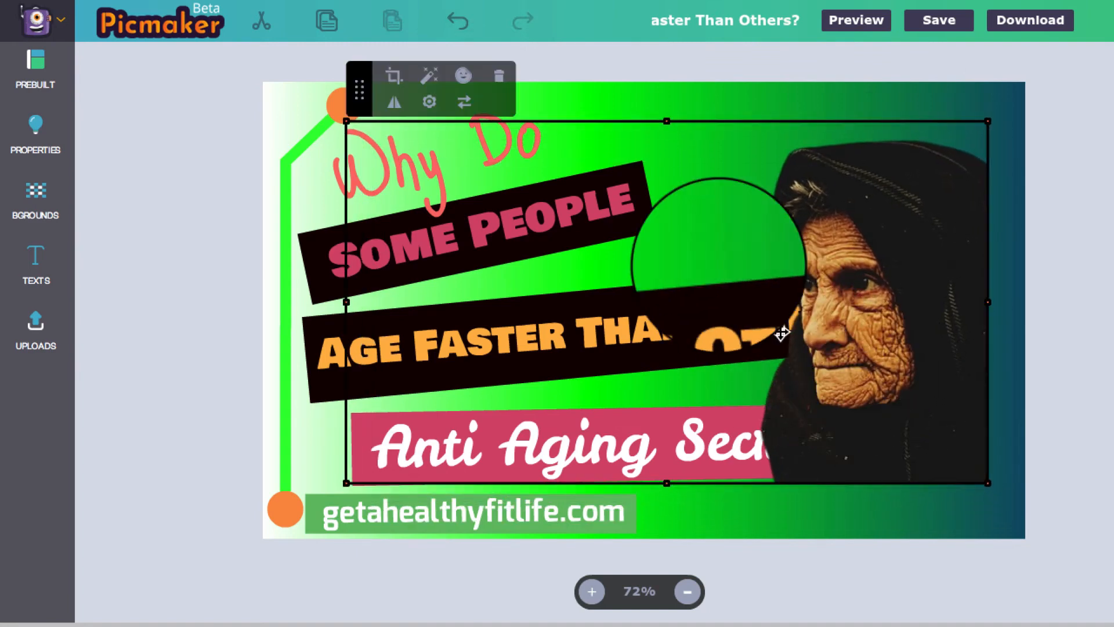
Apply the Stickerify effect to the cut-out with a thick white stroke, about half the maximum size, and Inner Stroke off.
click(466, 77)
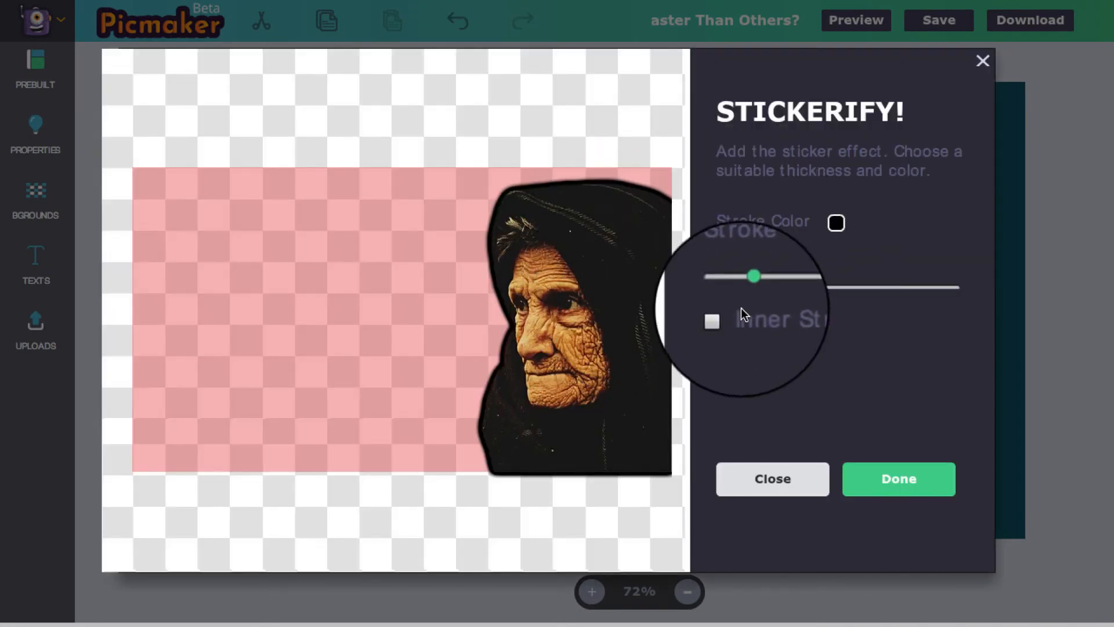
click(725, 311)
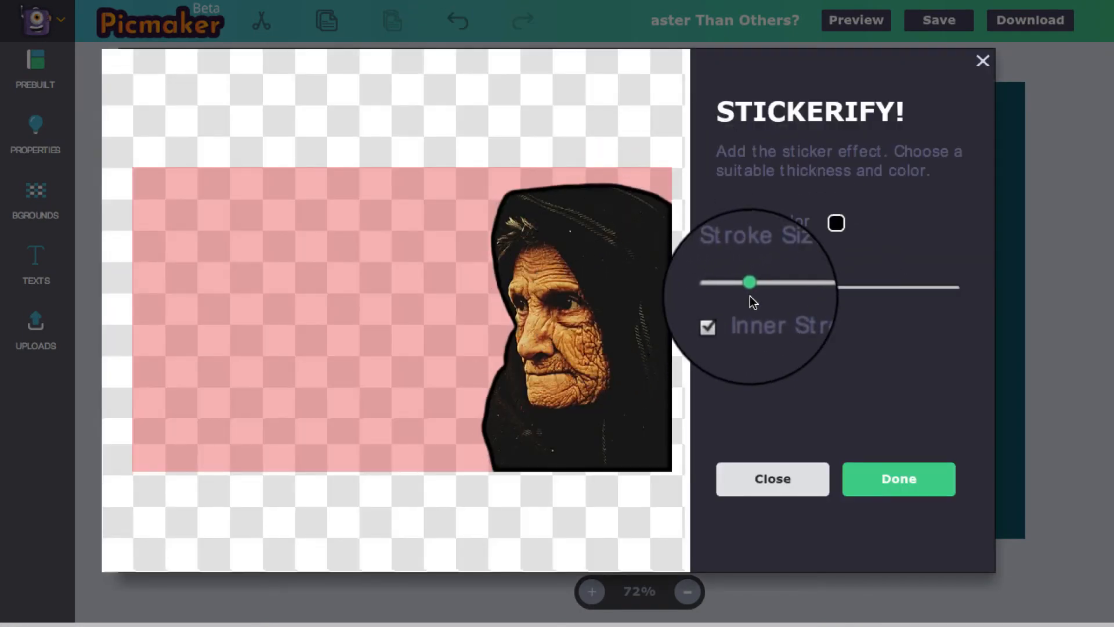
click(843, 225)
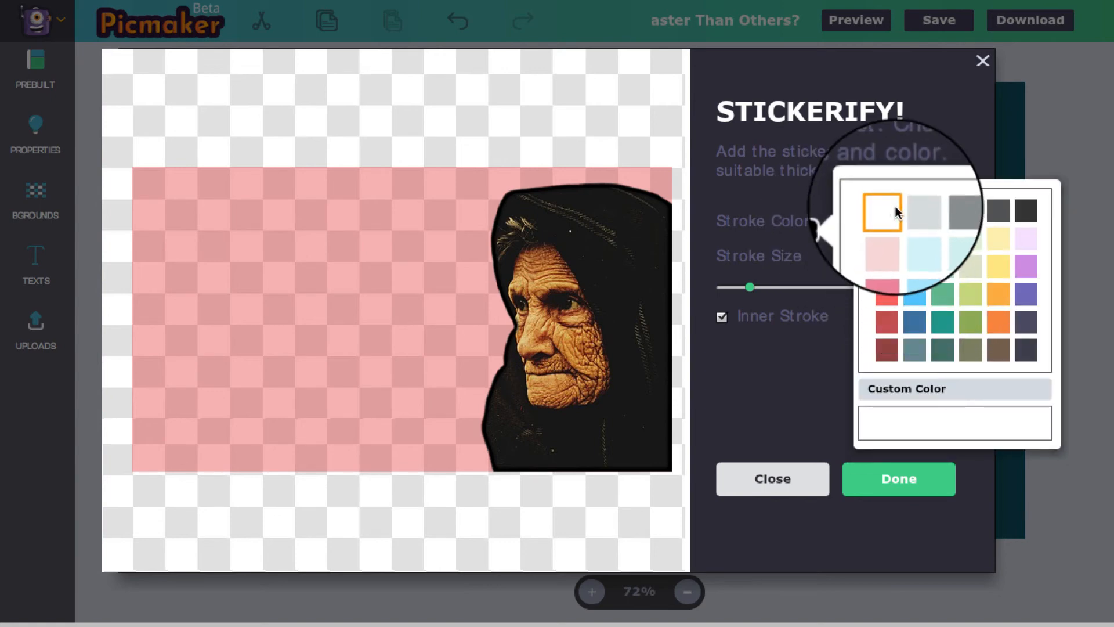
click(892, 204)
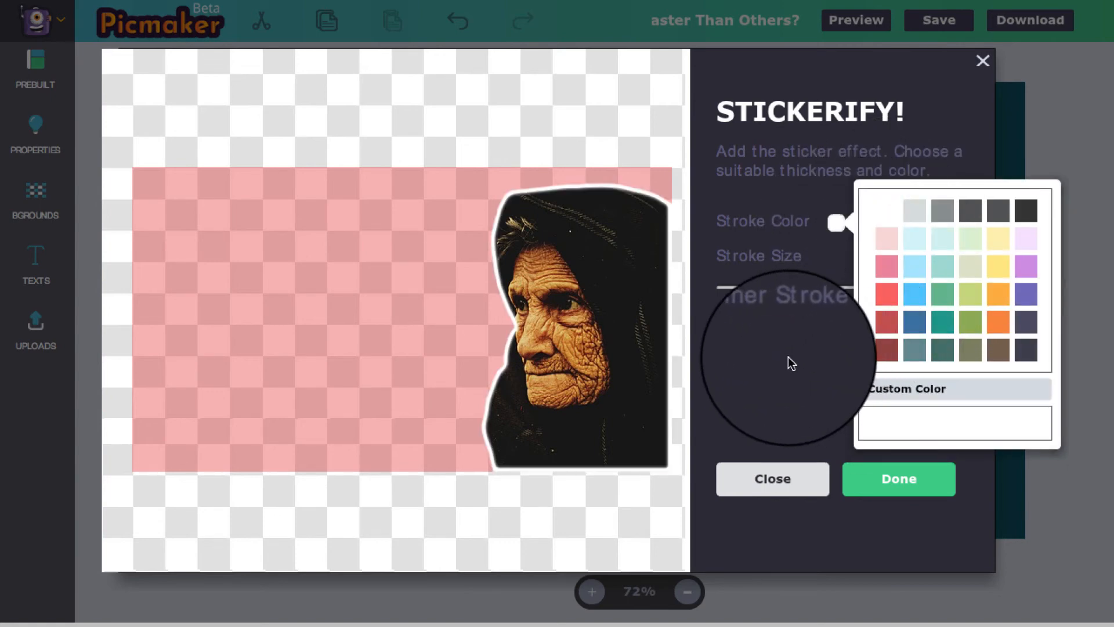
click(766, 345)
click(722, 316)
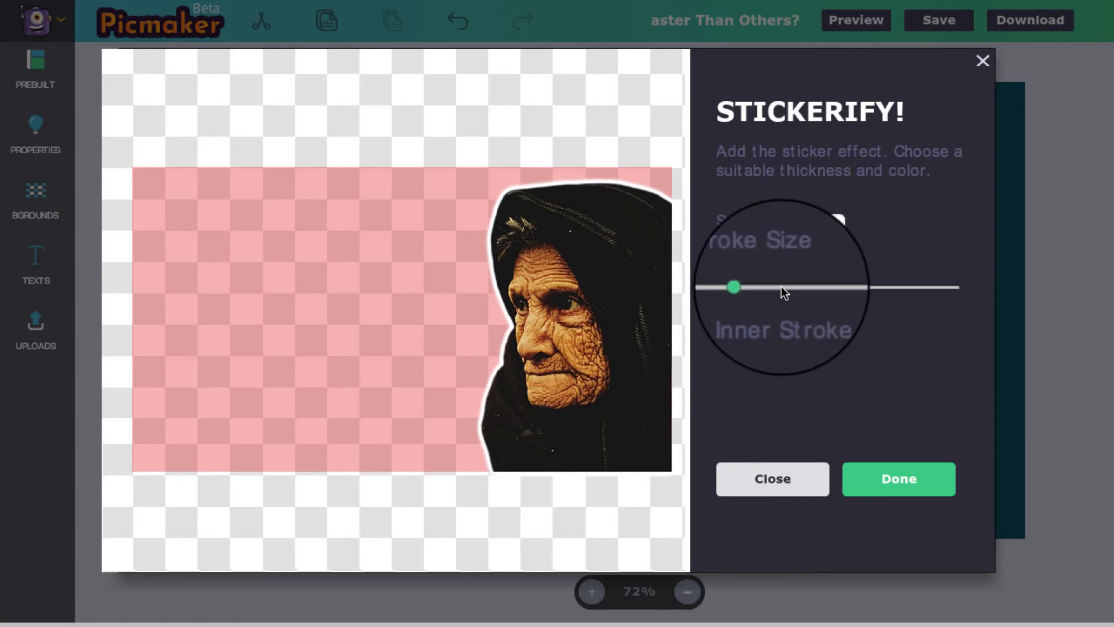
click(804, 286)
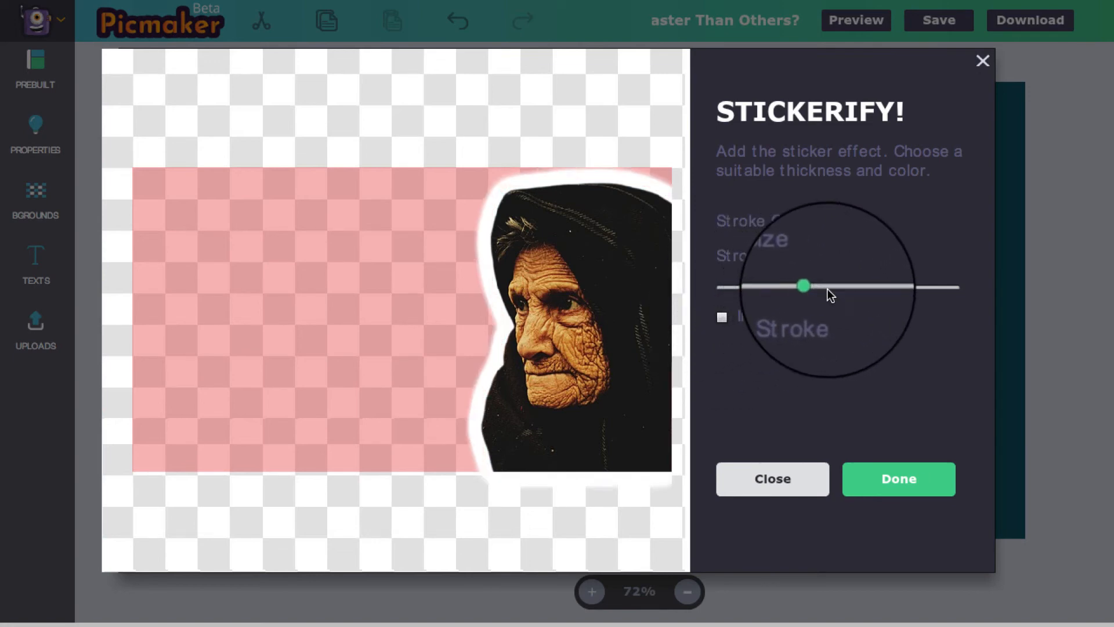
click(833, 287)
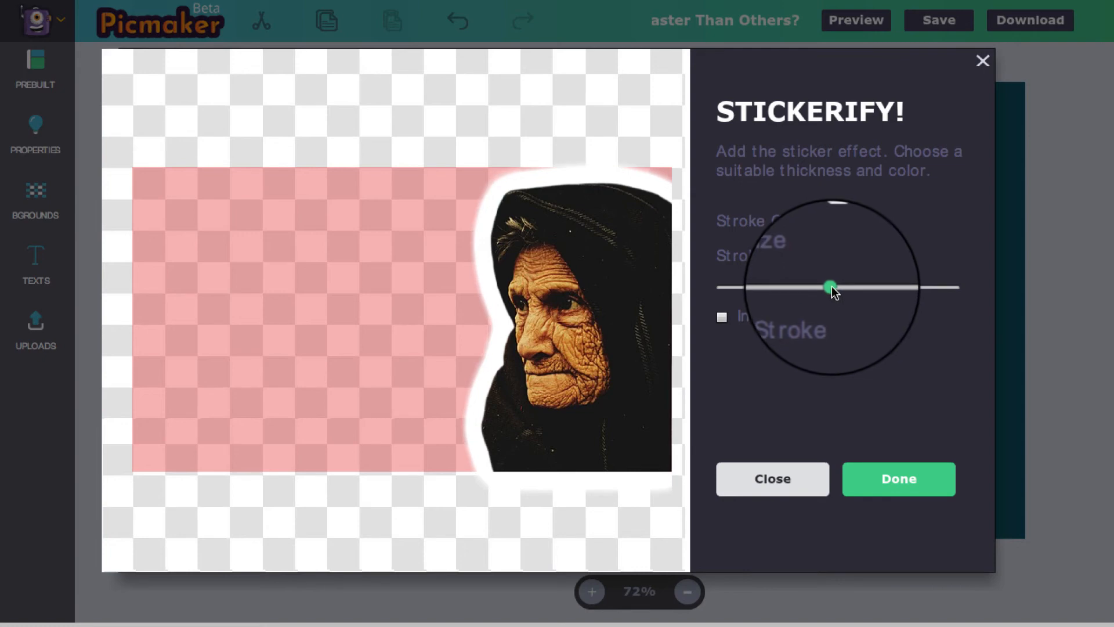
click(892, 487)
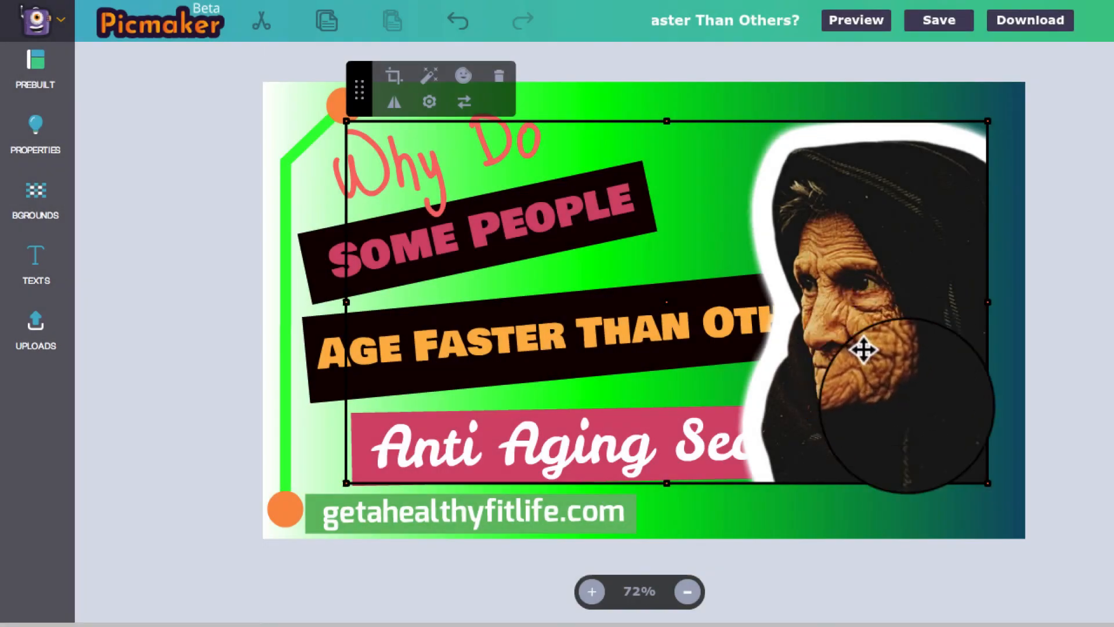
Enlarge the outlined cut-out further and align it with the thumbnail's lower-right corner.
drag(897, 273, 916, 259)
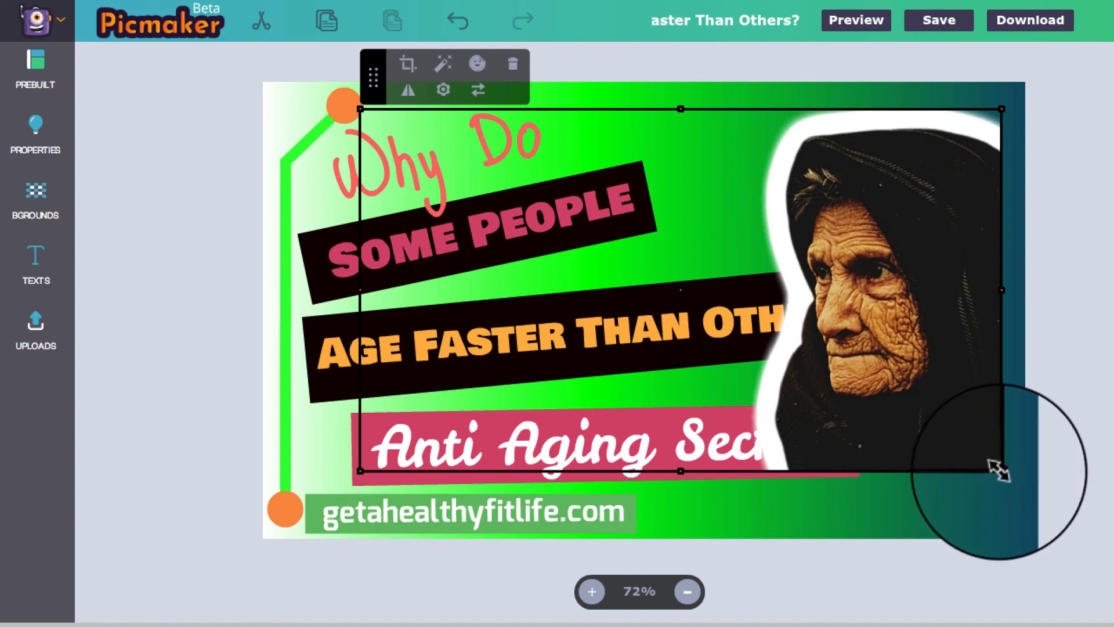
drag(996, 472, 1047, 542)
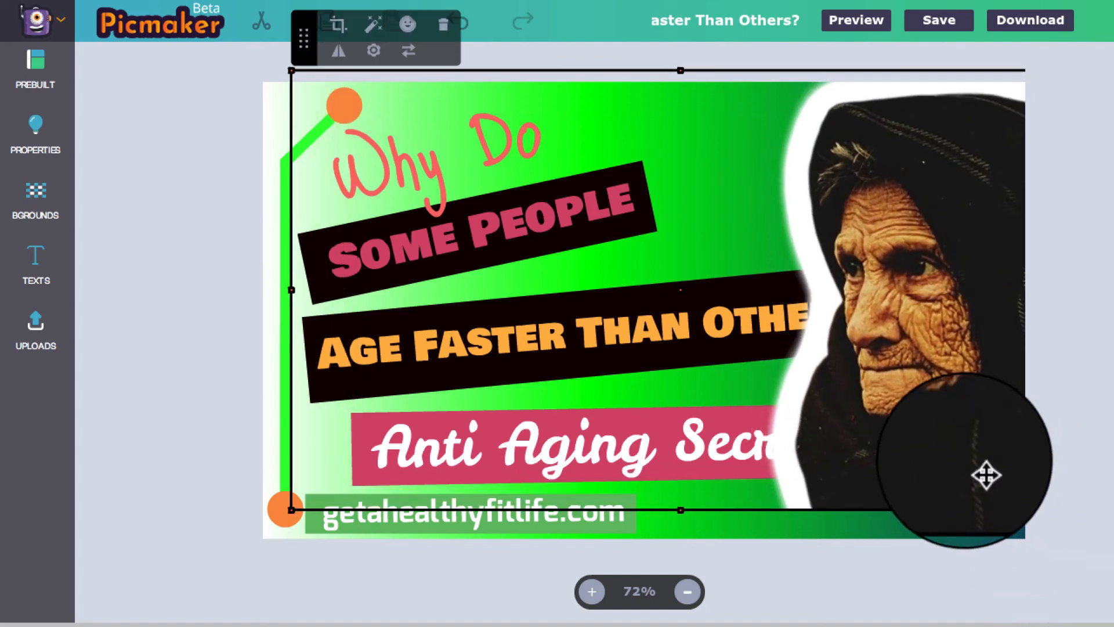
drag(985, 473, 916, 491)
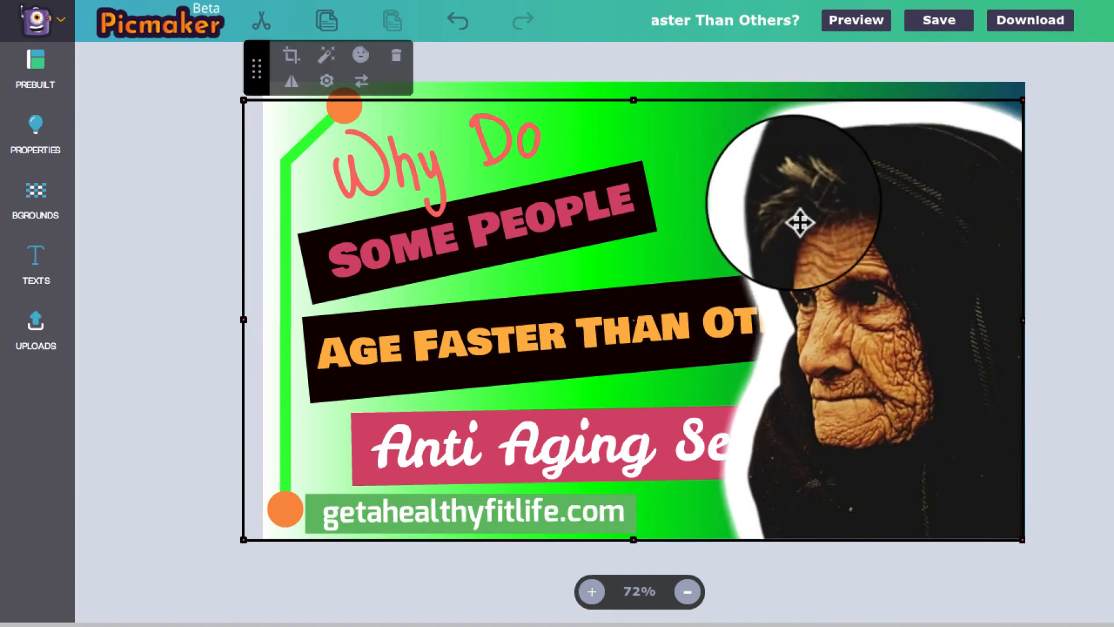
Move the outlined cut-out back one layer and save the design with the current scene as its thumbnail image.
right_click(818, 169)
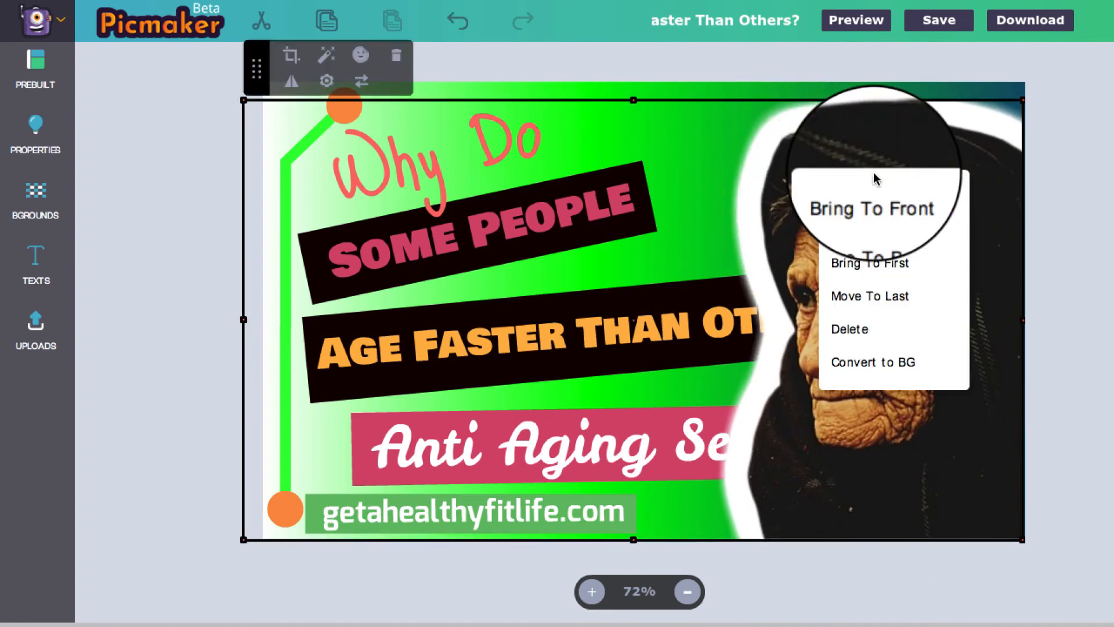
click(873, 233)
click(939, 20)
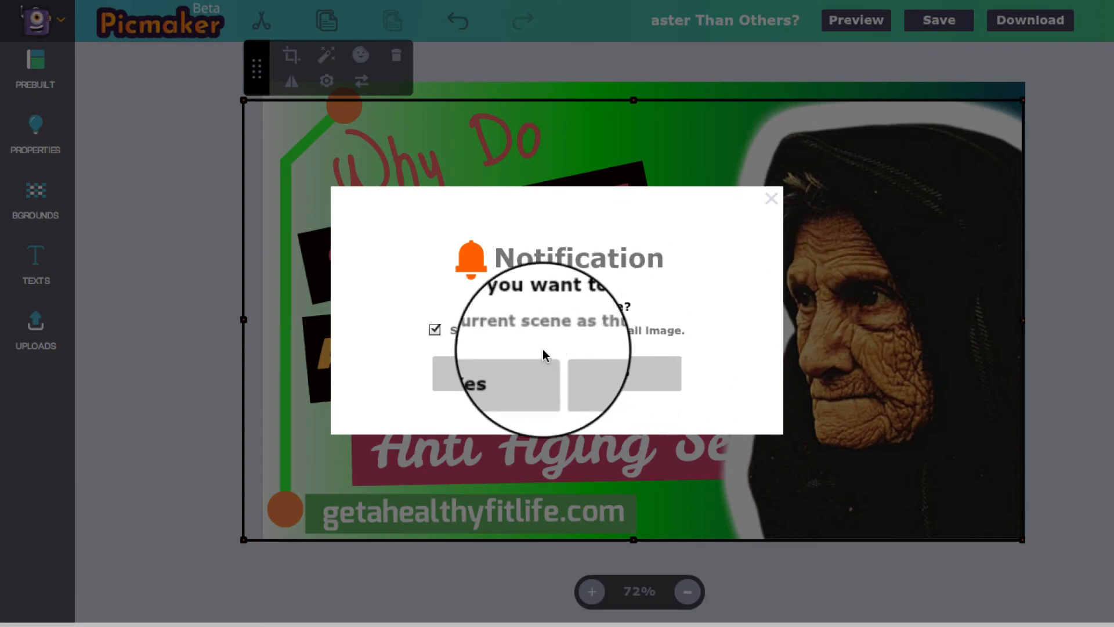
key(Return)
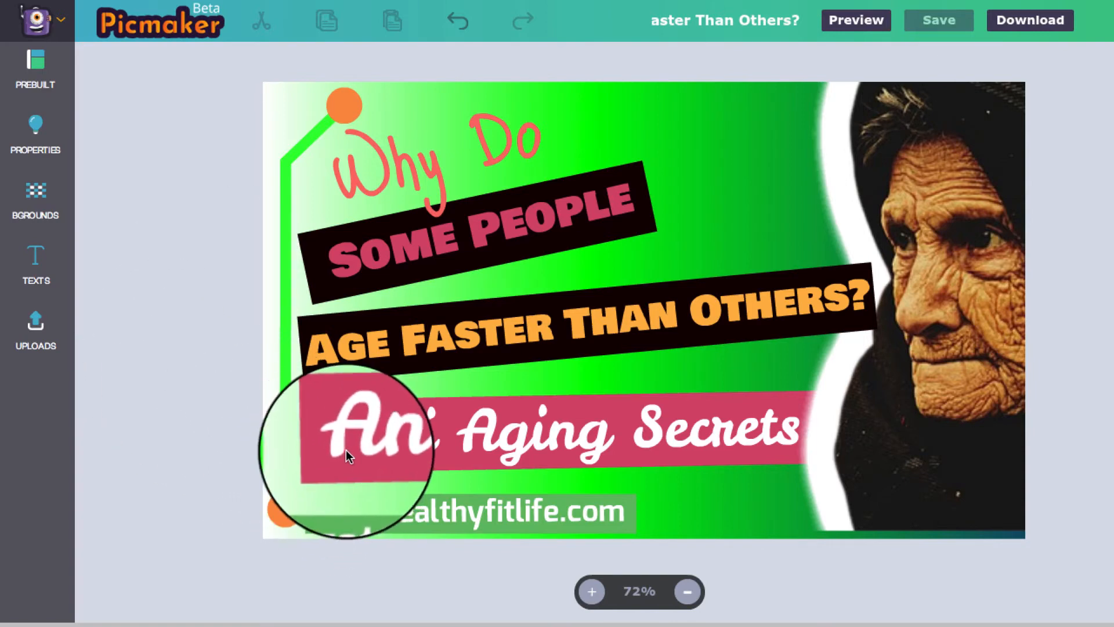
Shift the cut-out right, clear of the "Anti Aging Secrets" banner, and nudge the pink banner right and narrow it slightly around the text.
click(331, 447)
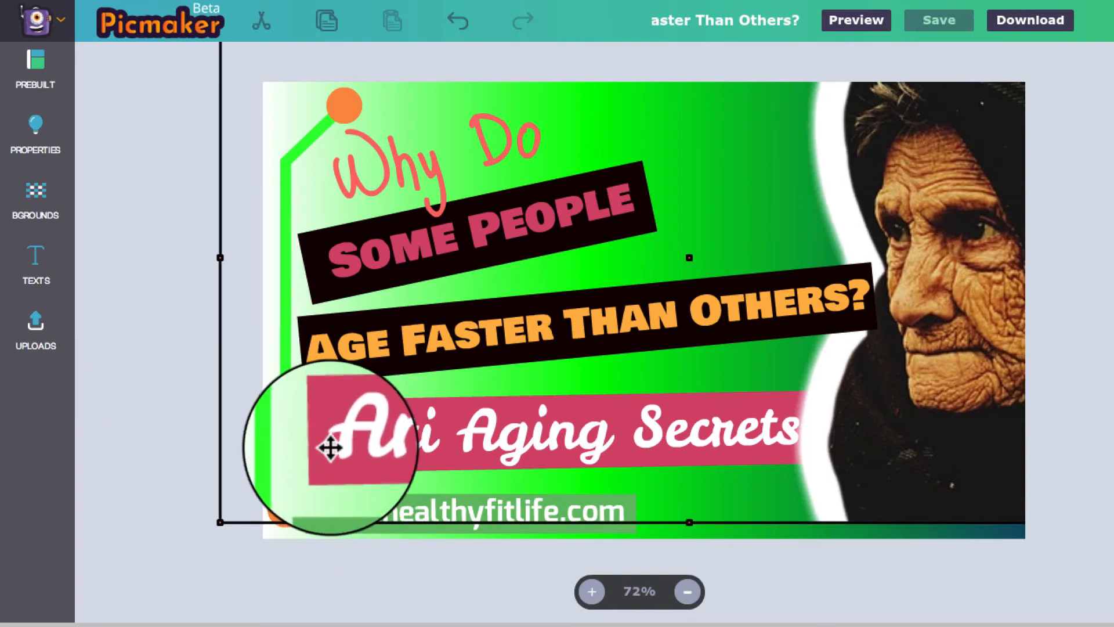
drag(331, 447, 464, 451)
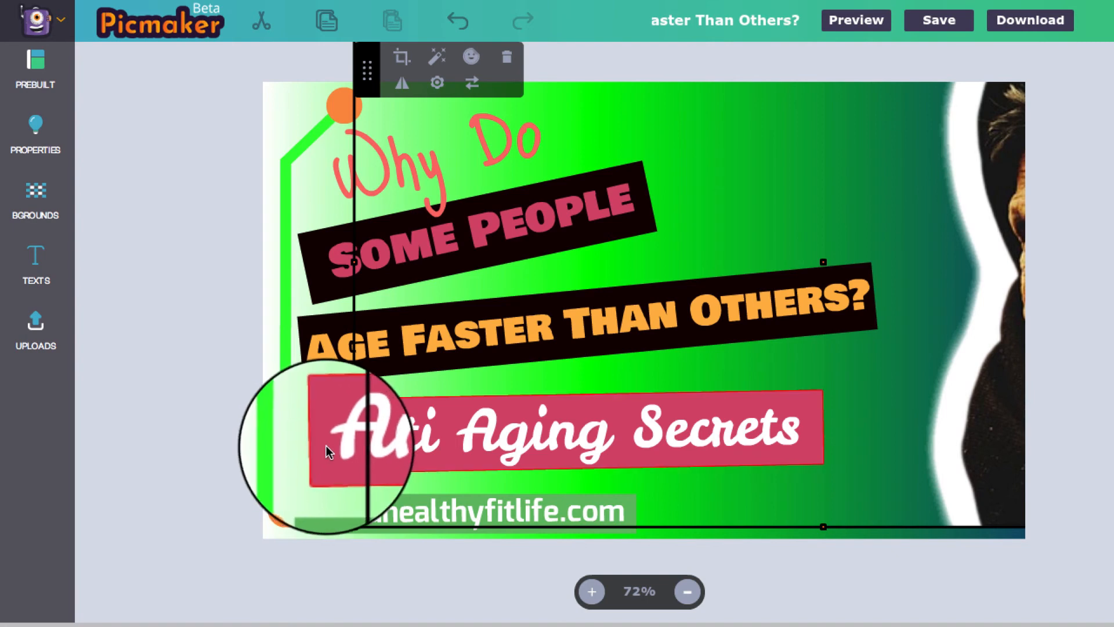
click(314, 446)
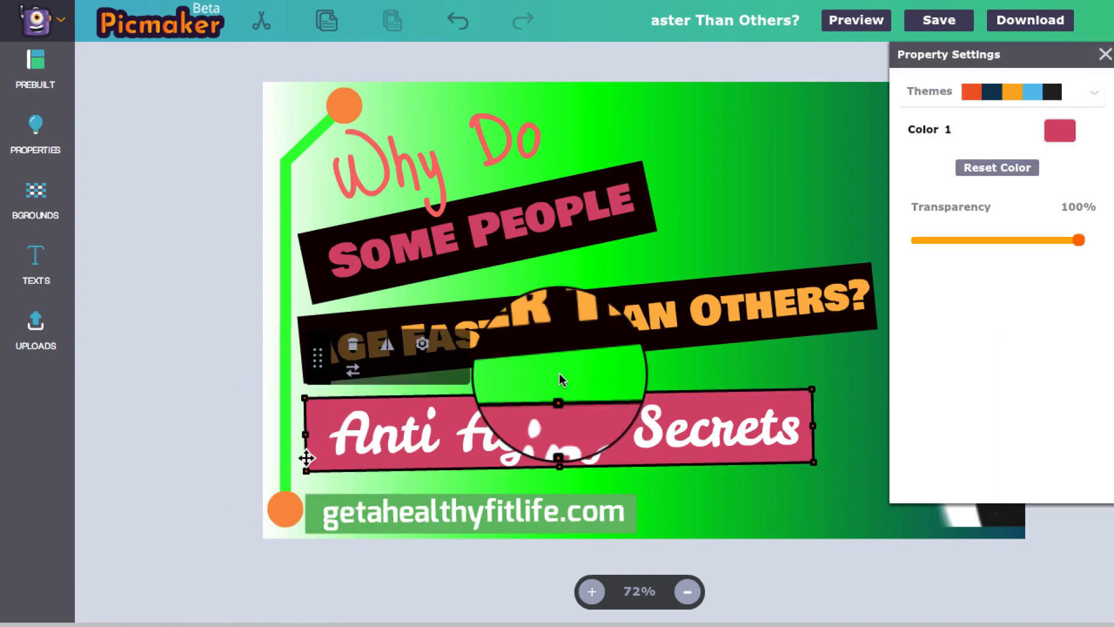
click(1102, 56)
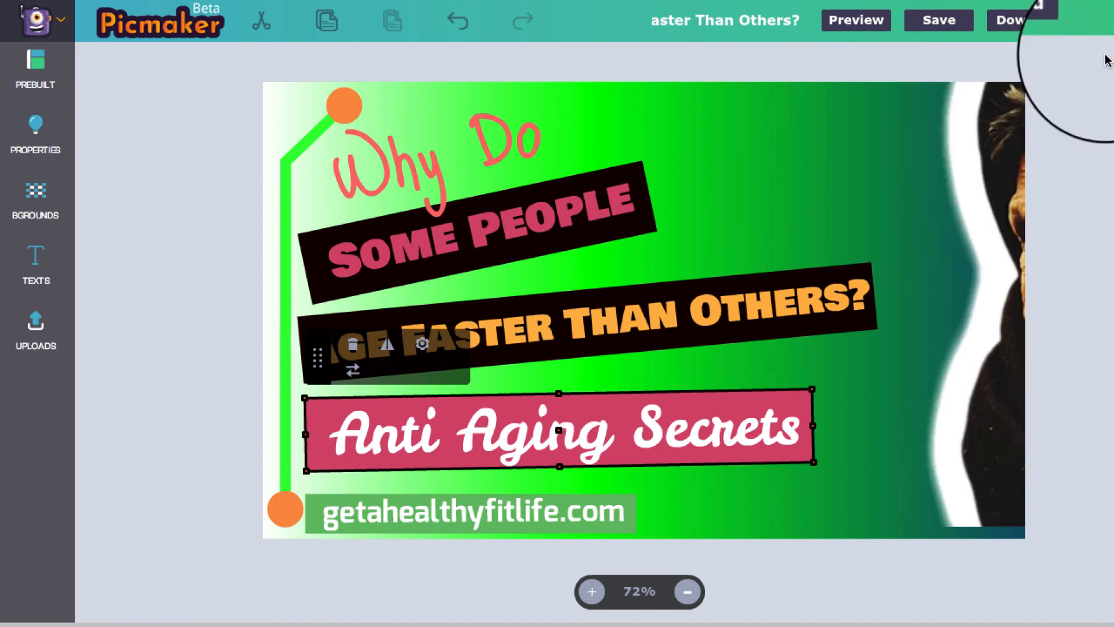
drag(808, 422, 815, 425)
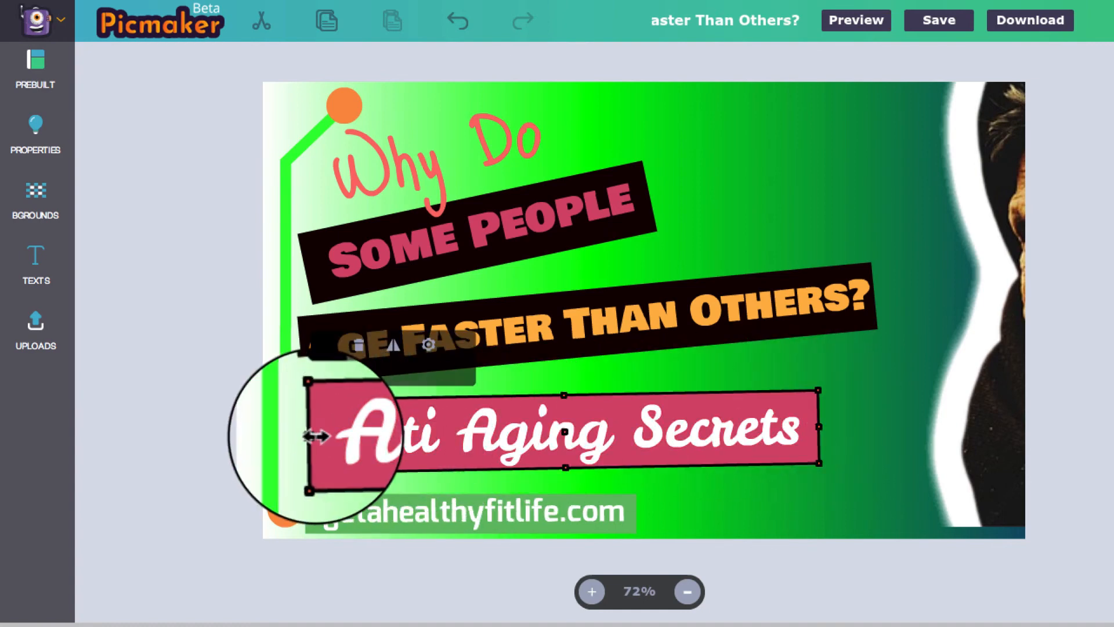
drag(314, 437, 327, 437)
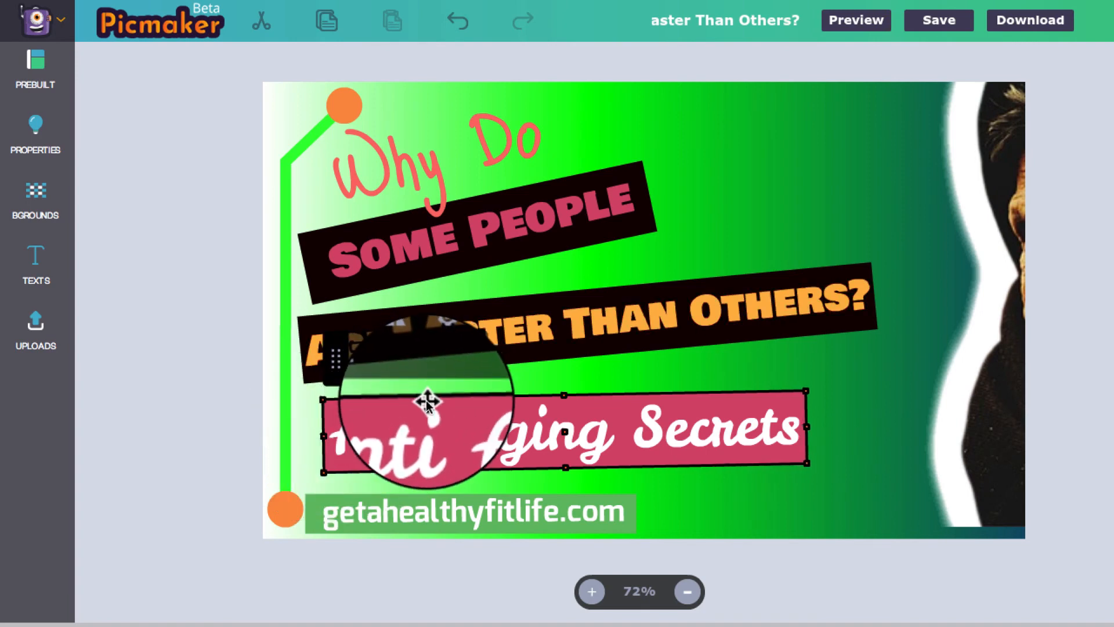
Move the cut-out off the thumbnail's right side and reposition the pink banner and "Anti Aging Secrets" text together slightly further left.
drag(403, 406, 426, 399)
drag(422, 448, 515, 437)
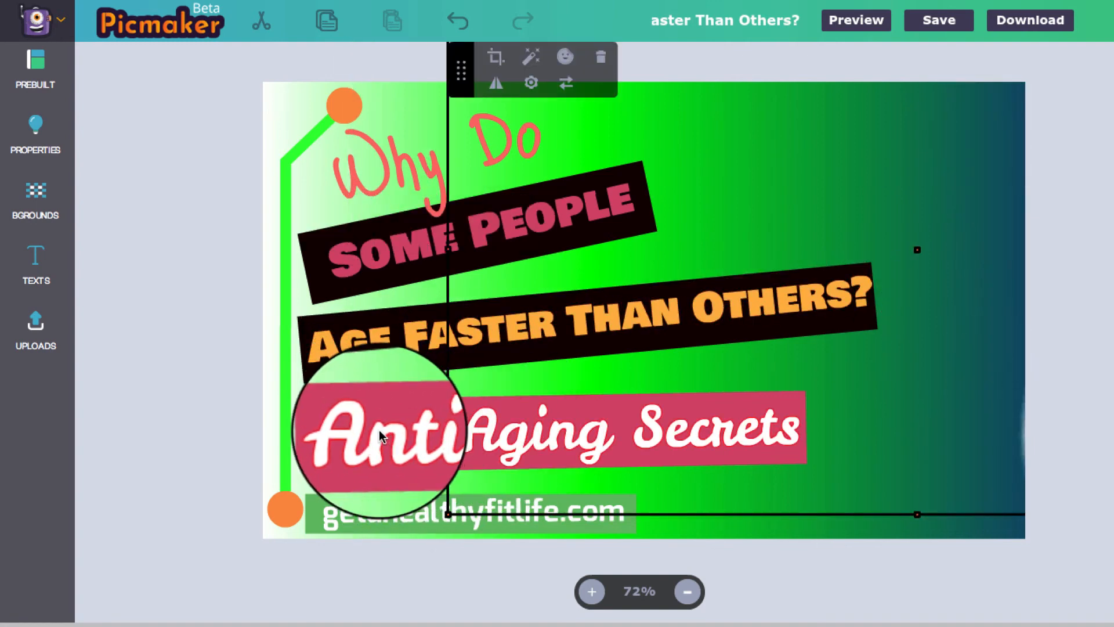
click(373, 430)
drag(374, 432, 437, 427)
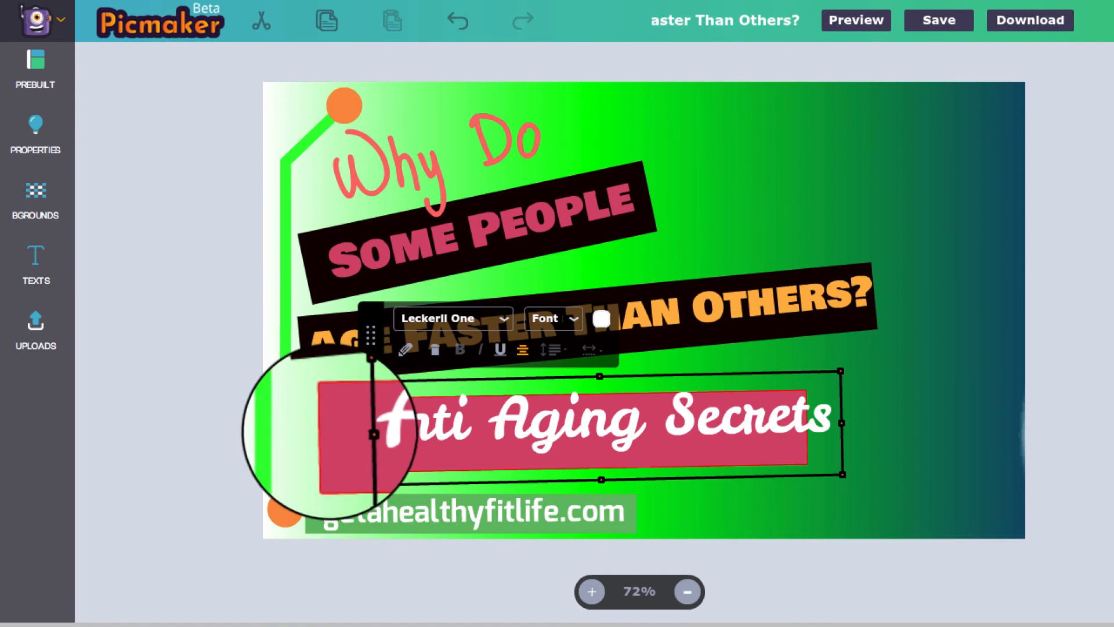
drag(338, 429, 326, 428)
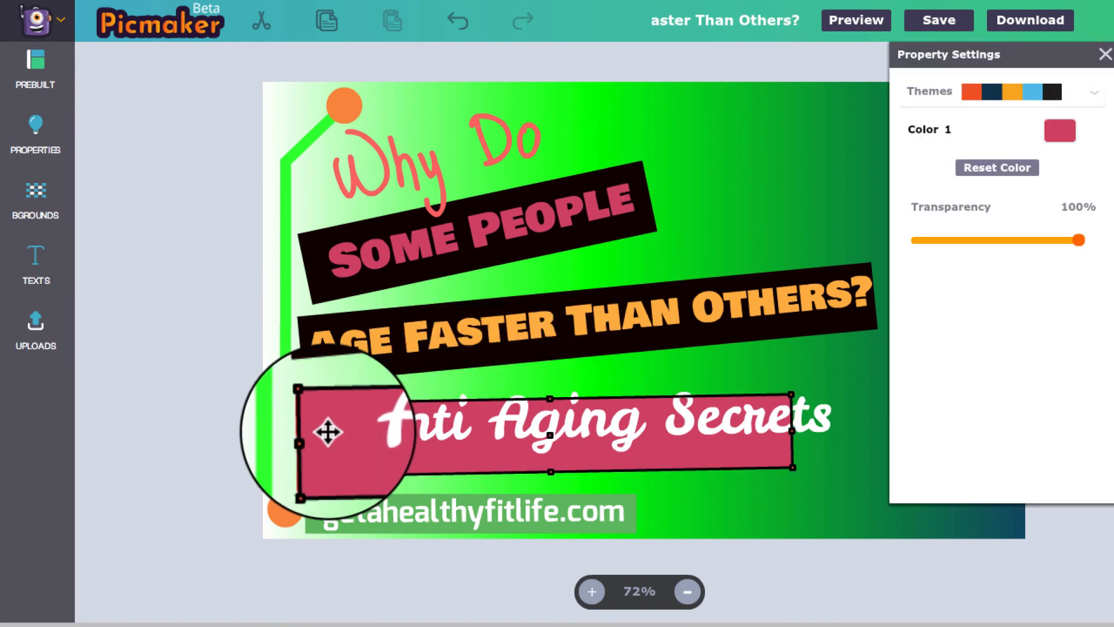
click(387, 429)
drag(387, 430, 357, 440)
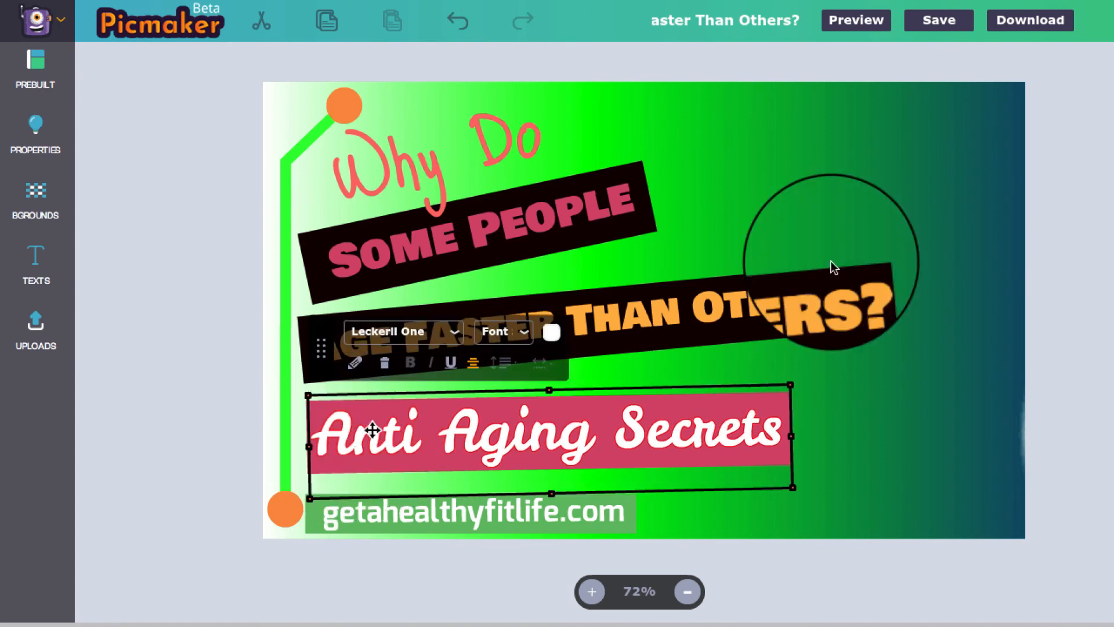
Bring the cut-out back over the thumbnail's right side beside the headline texts and save the design with the current scene as its thumbnail.
drag(954, 195, 749, 316)
click(938, 21)
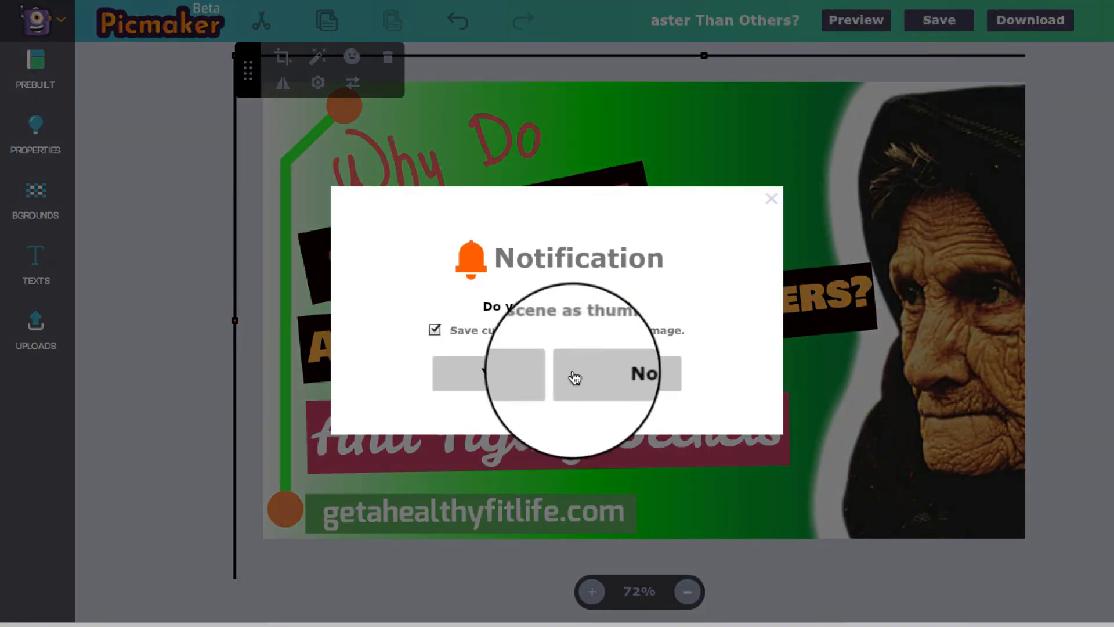
click(510, 378)
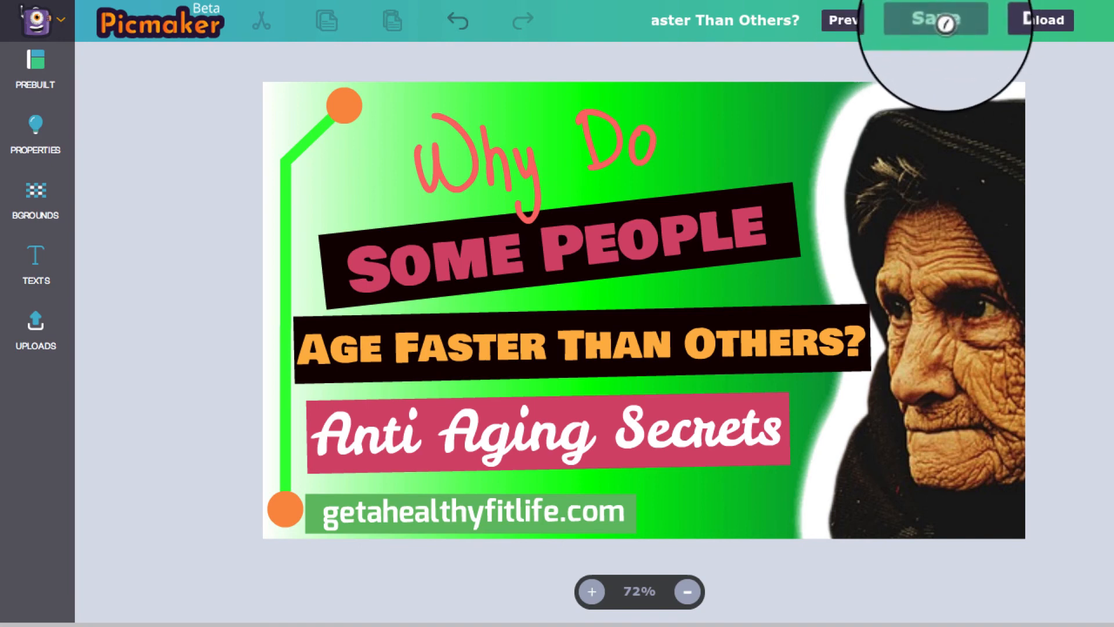
Preview the finished thumbnail in the YouTube page layout and download it.
click(858, 22)
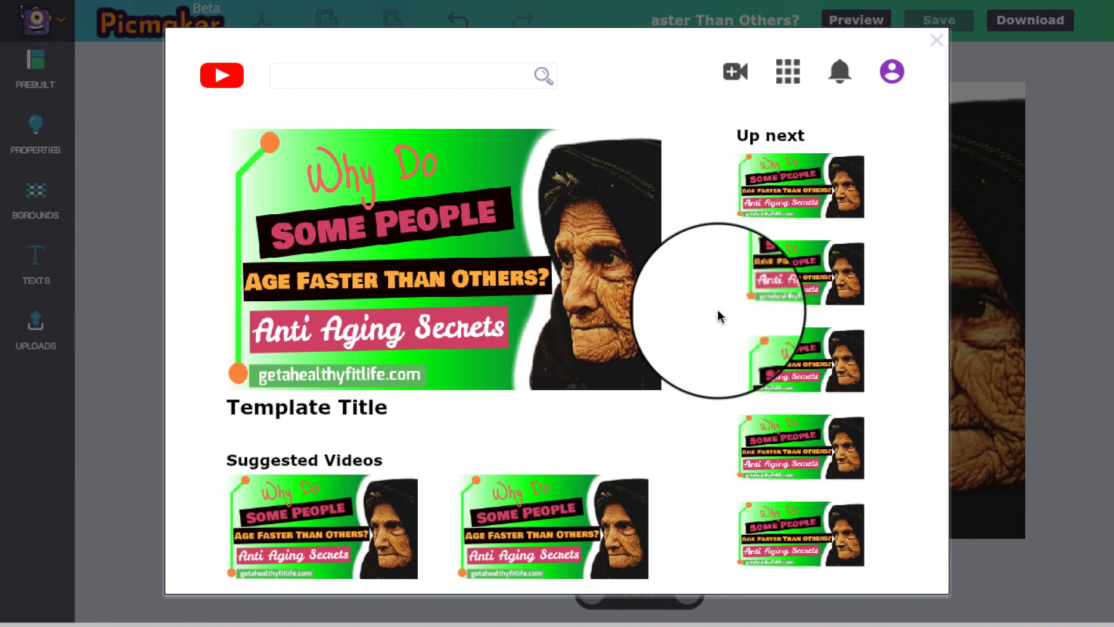
click(936, 41)
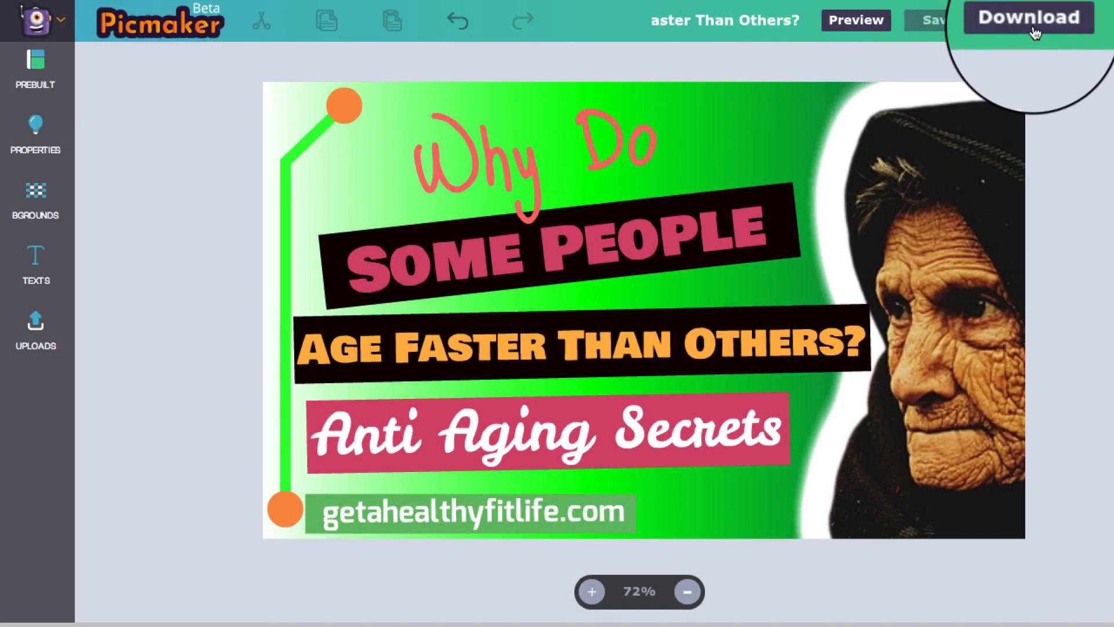
click(1036, 23)
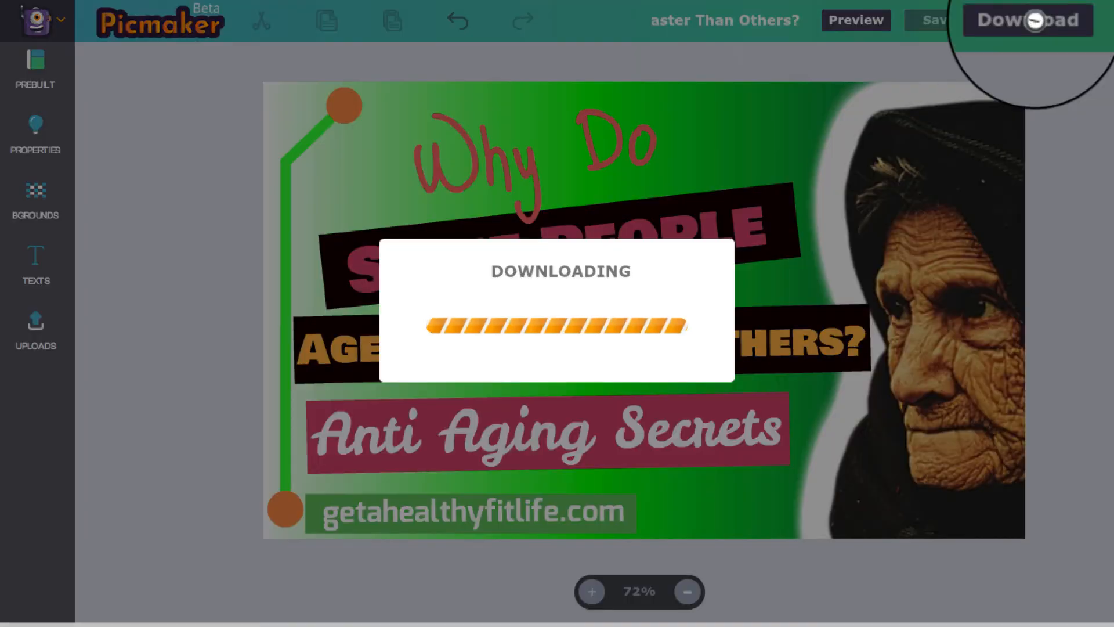